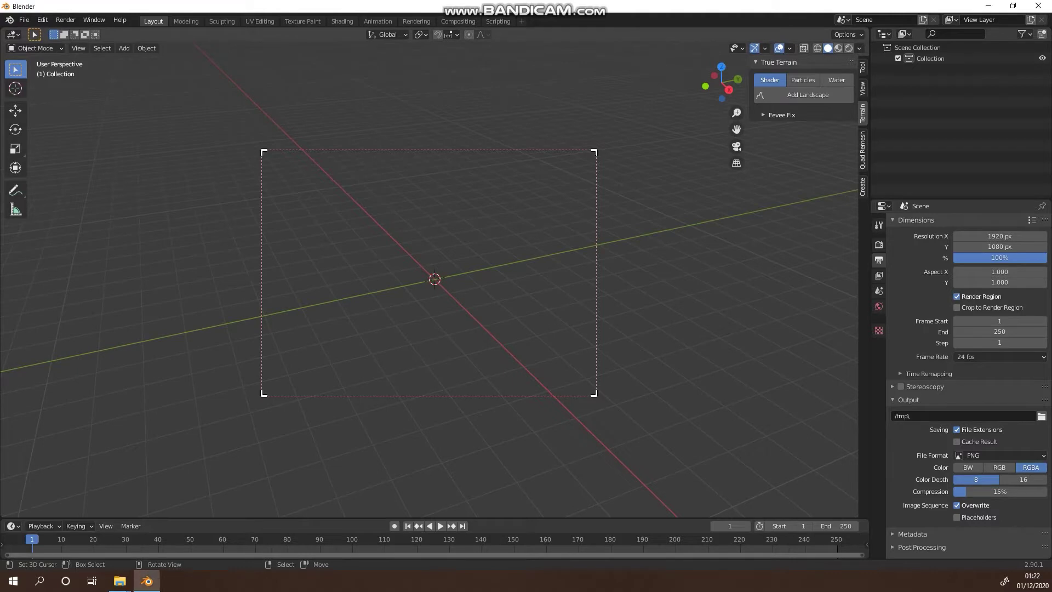
Install the True Space add-on from True Space2.0.zip in the D:\True Space\Updates folder and enable it
left_click(24, 20)
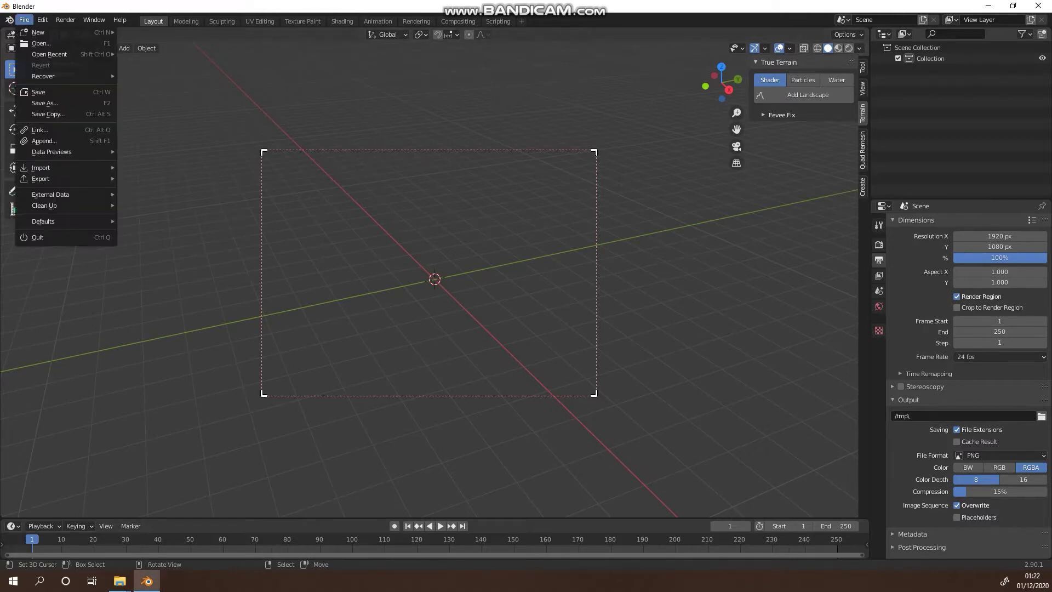
mouse_move(42, 19)
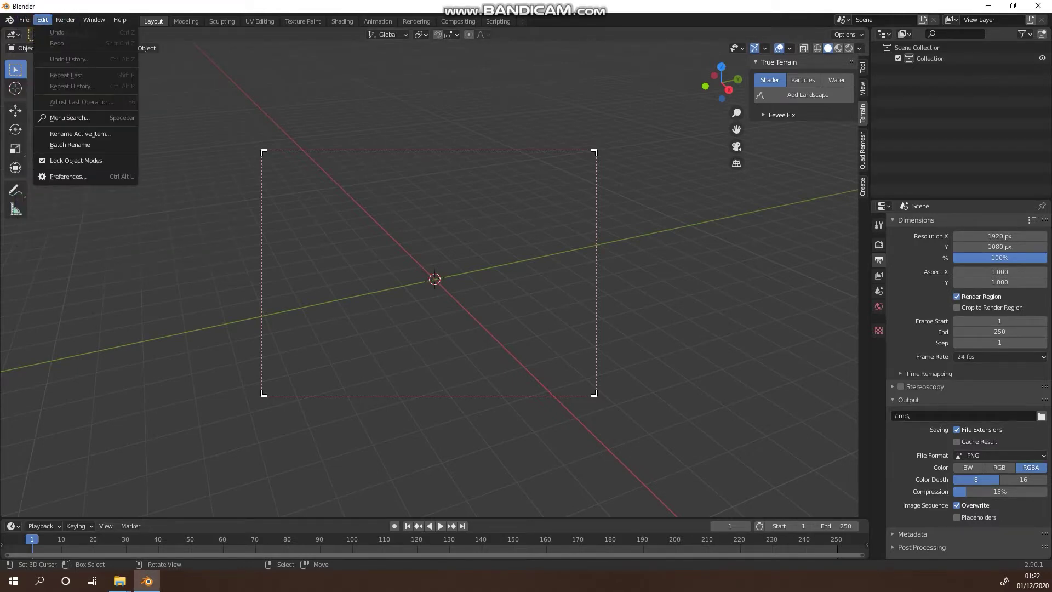
left_click(68, 176)
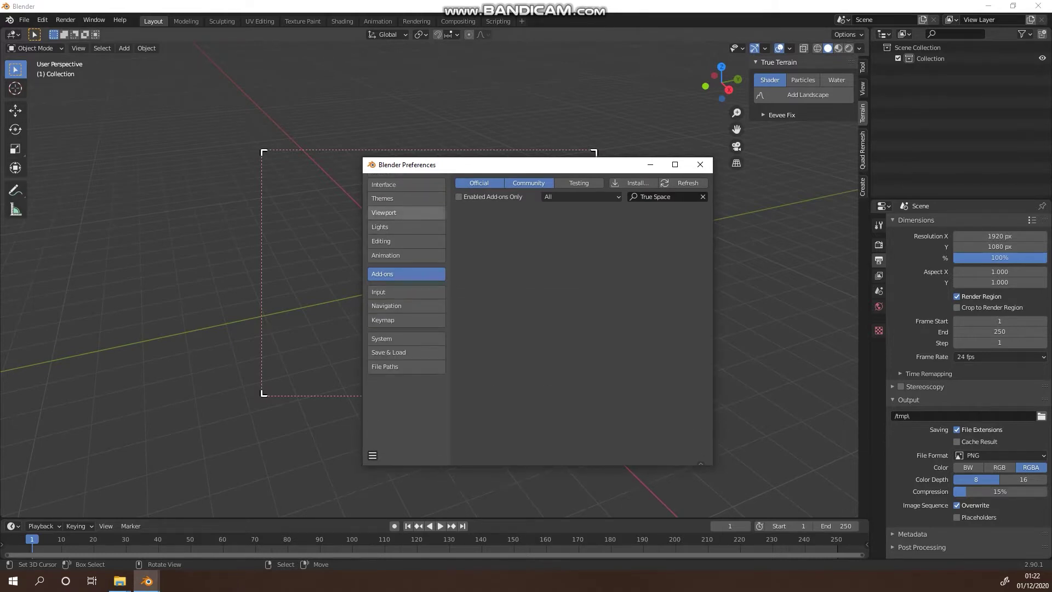
left_click(634, 183)
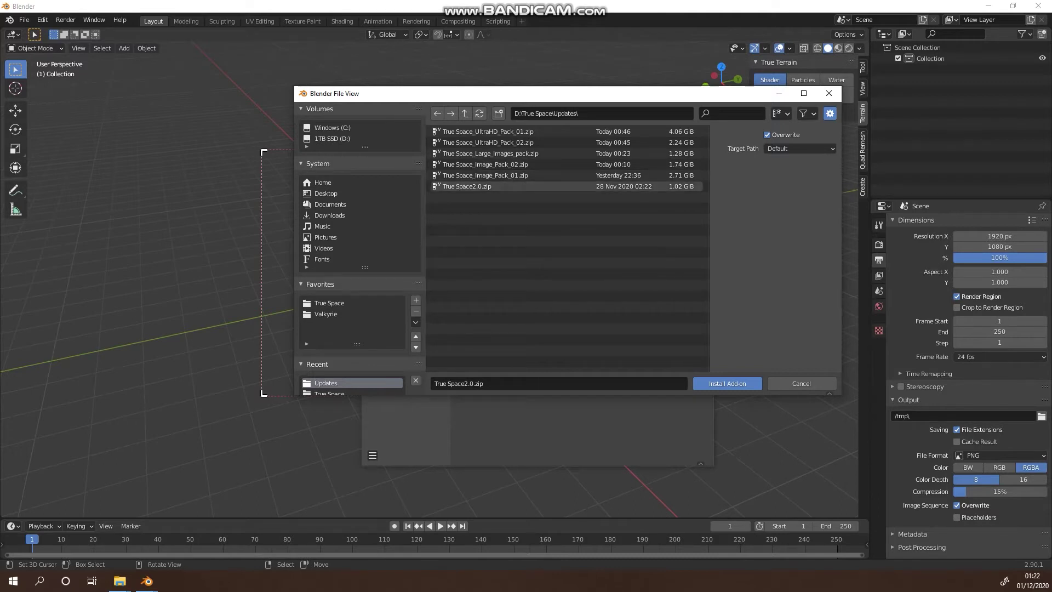
left_click(466, 186)
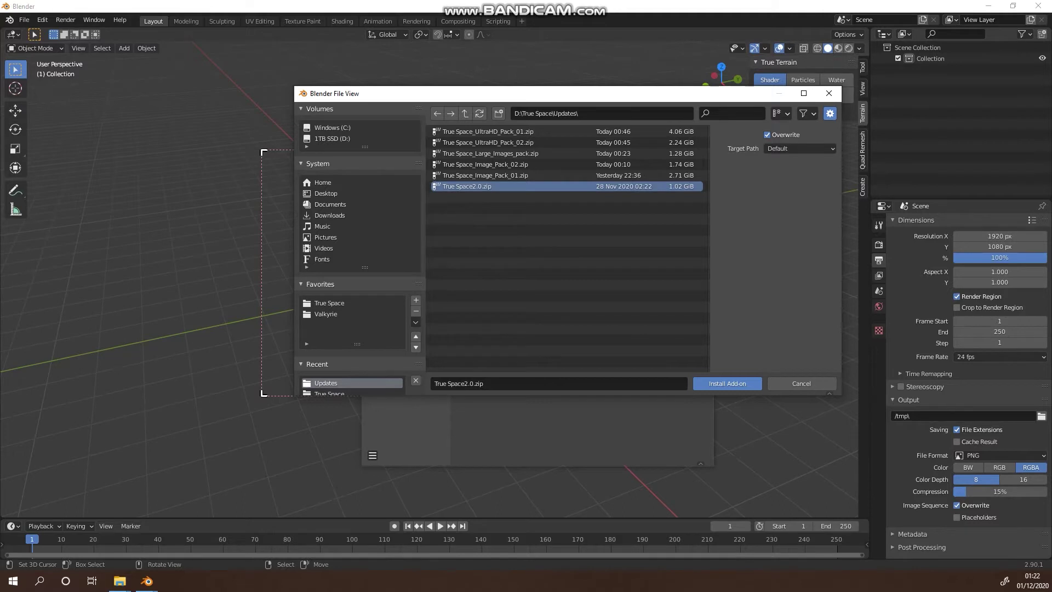
left_click(727, 383)
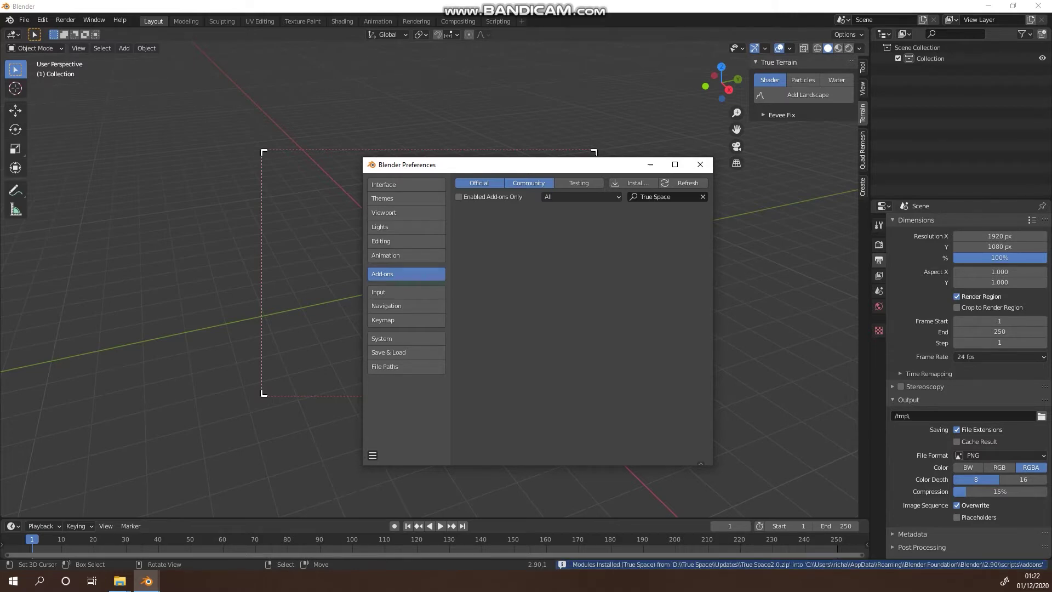
left_click(463, 213)
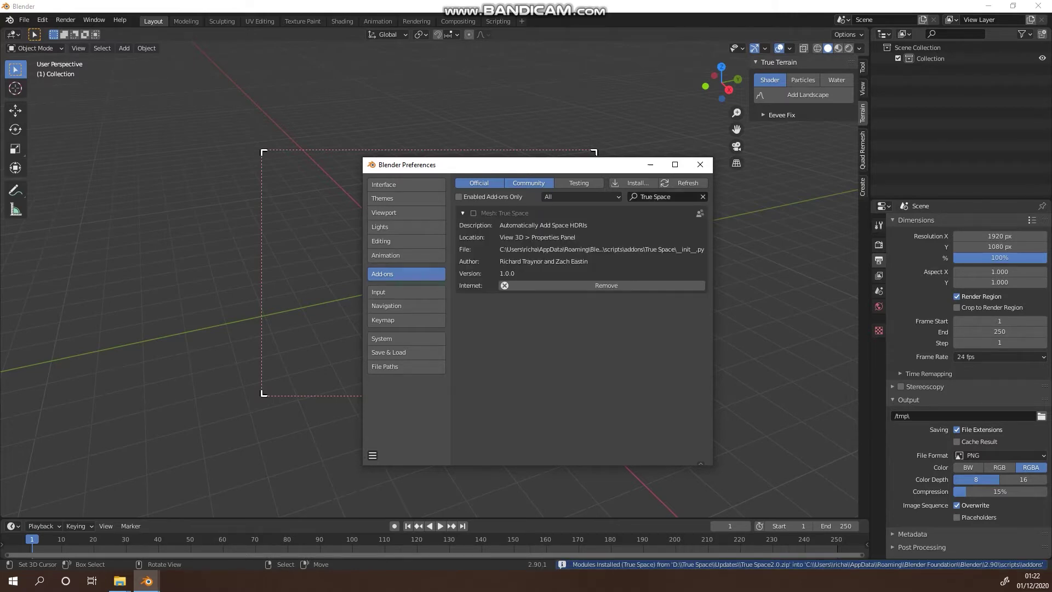
left_click(474, 213)
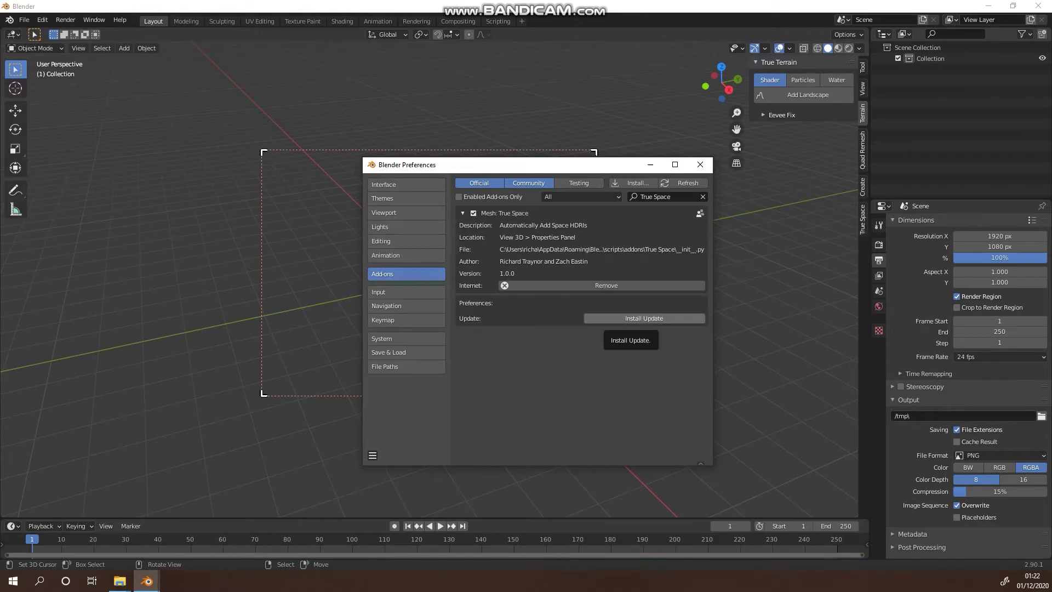
Install the add-on update from True Space_Large_Images_pack.zip in the Updates folder
left_click(630, 319)
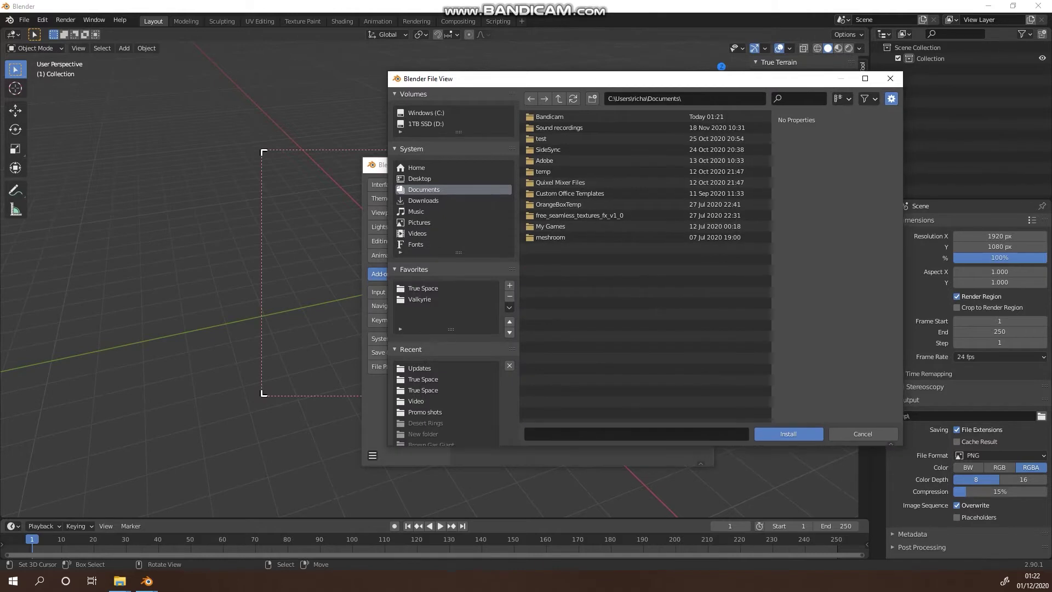
left_click(419, 368)
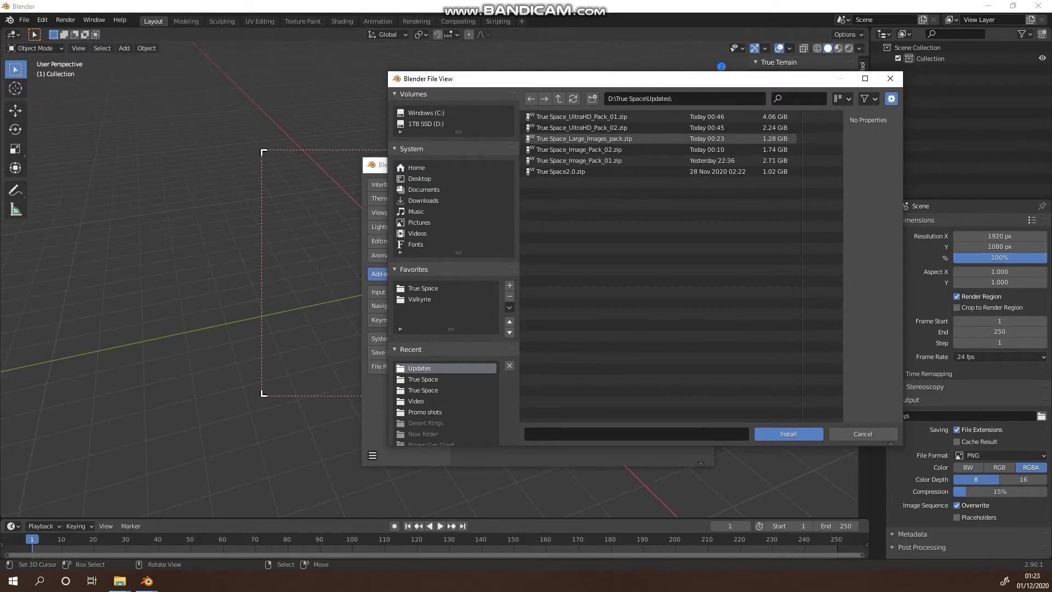
left_click(584, 139)
left_click(789, 434)
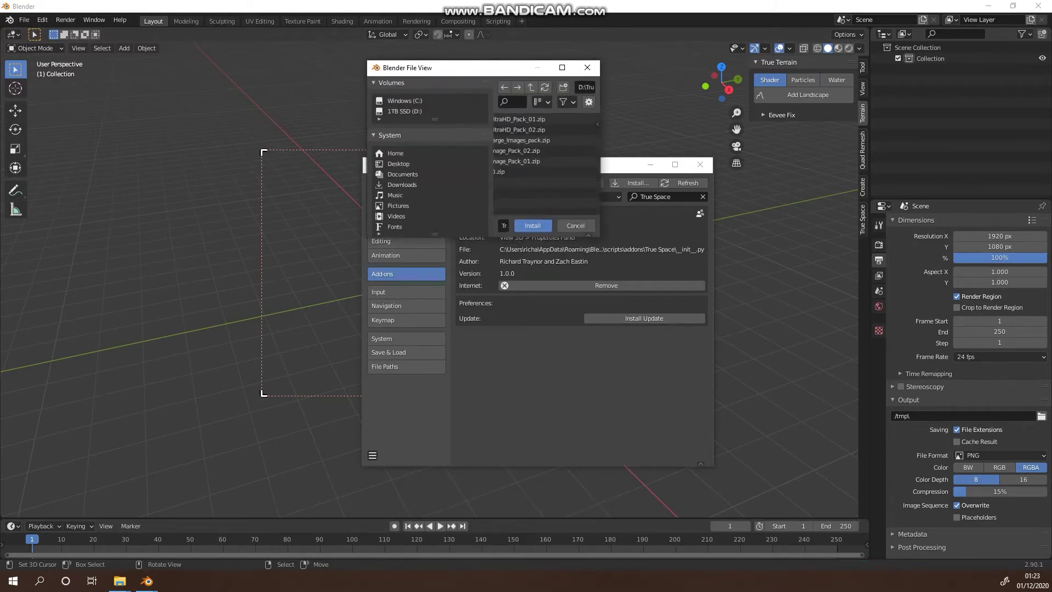
Install the add-on updates from True Space_Image_Pack_02.zip and True Space_Image_Pack_01.zip
left_click(581, 139)
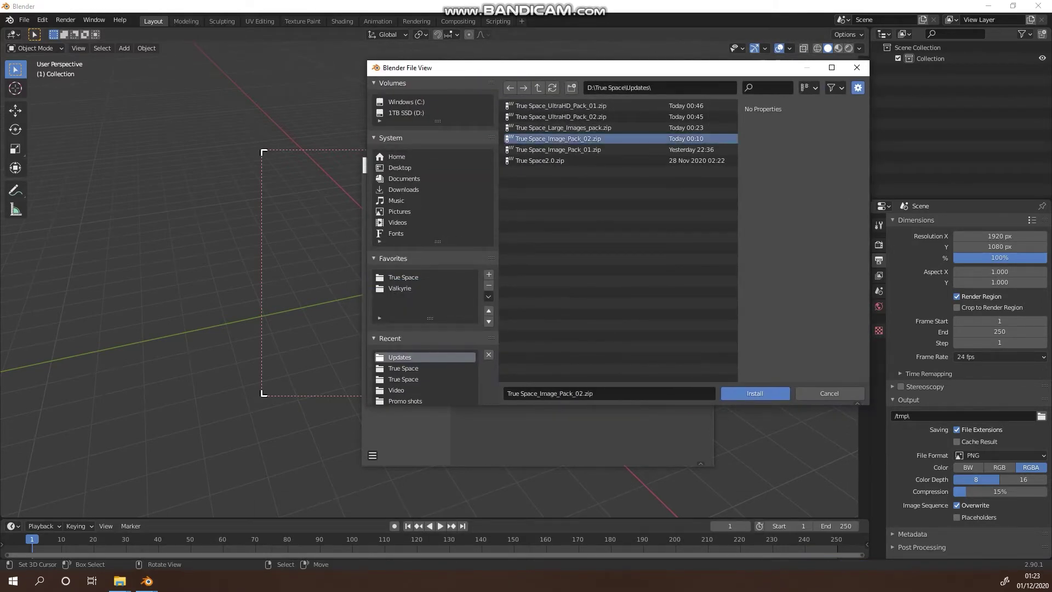
left_click(581, 150)
left_click(754, 394)
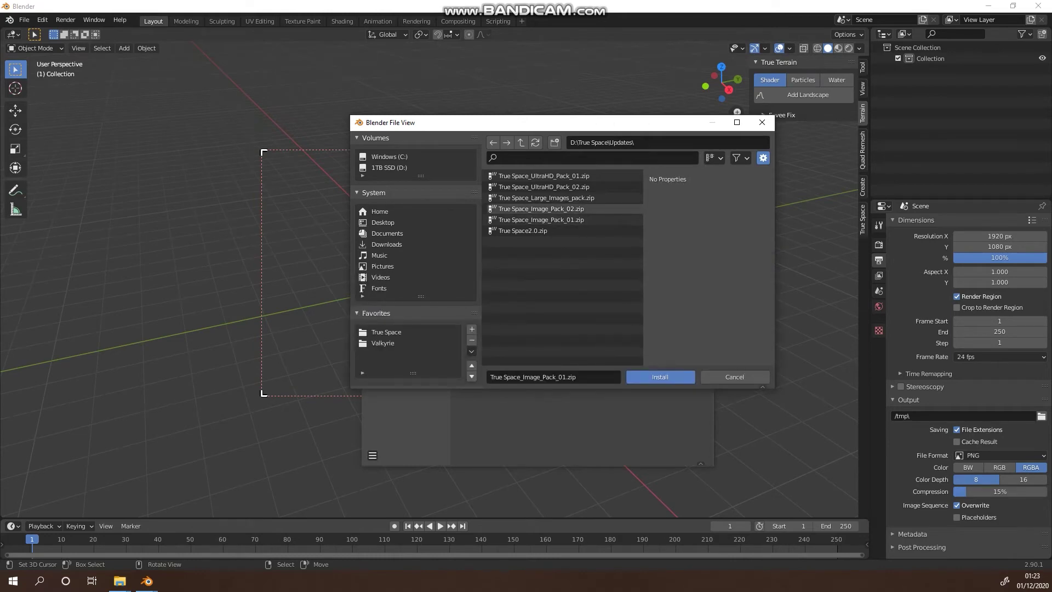
left_click(660, 377)
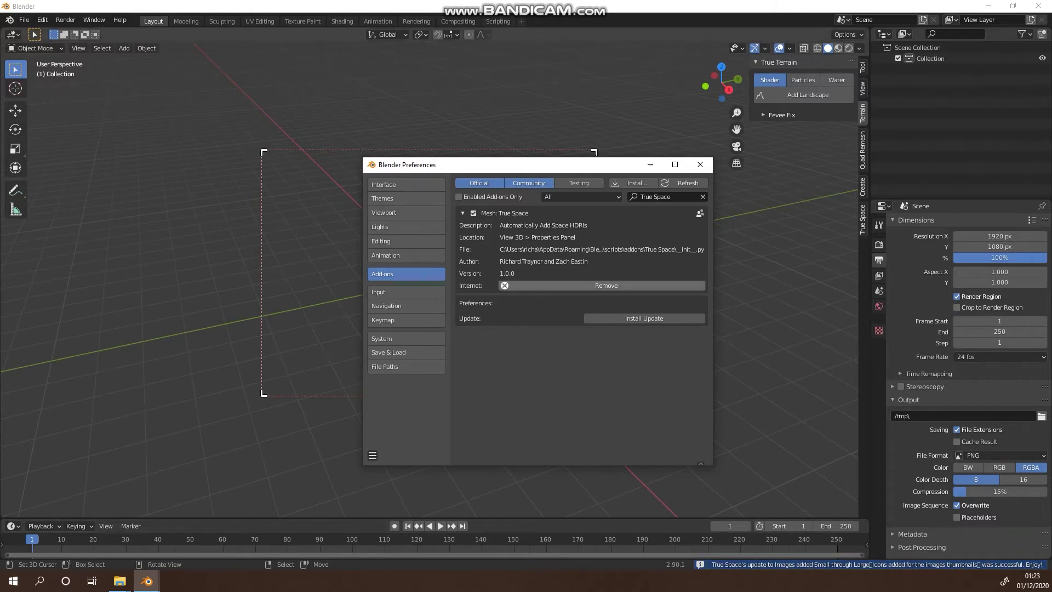
Save the preferences and close the preferences window
left_click(373, 455)
left_click(409, 427)
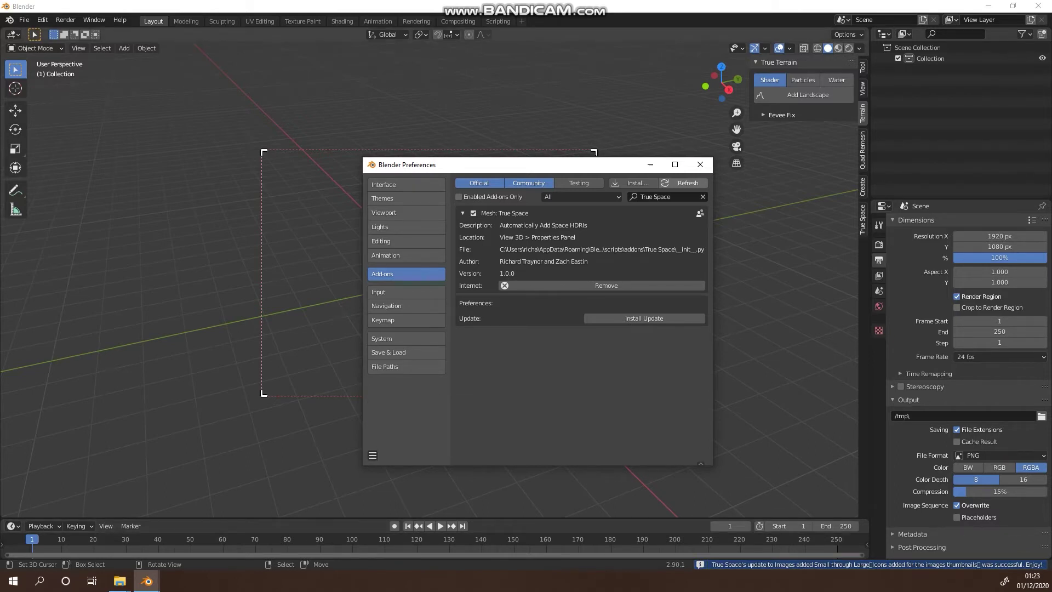
left_click(700, 165)
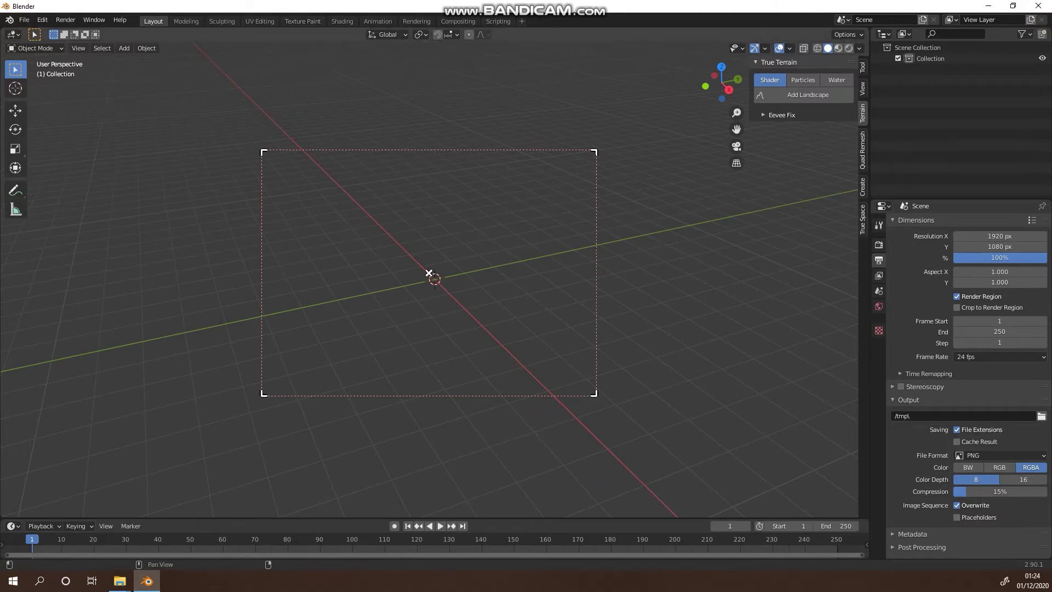
Show the True Space settings in the viewport sidebar and turn True Space on
key("n")
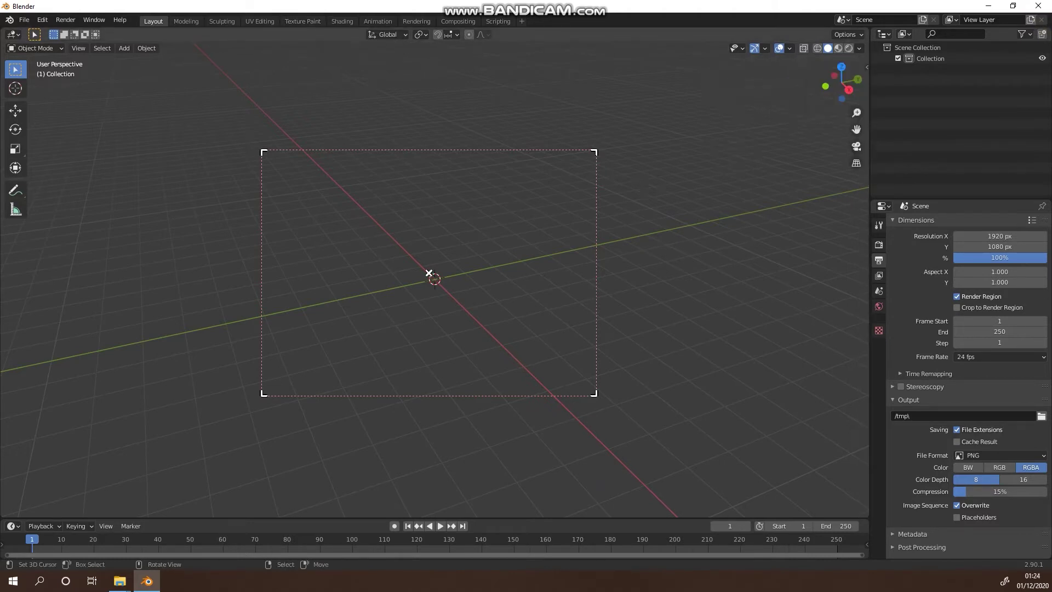
key("n")
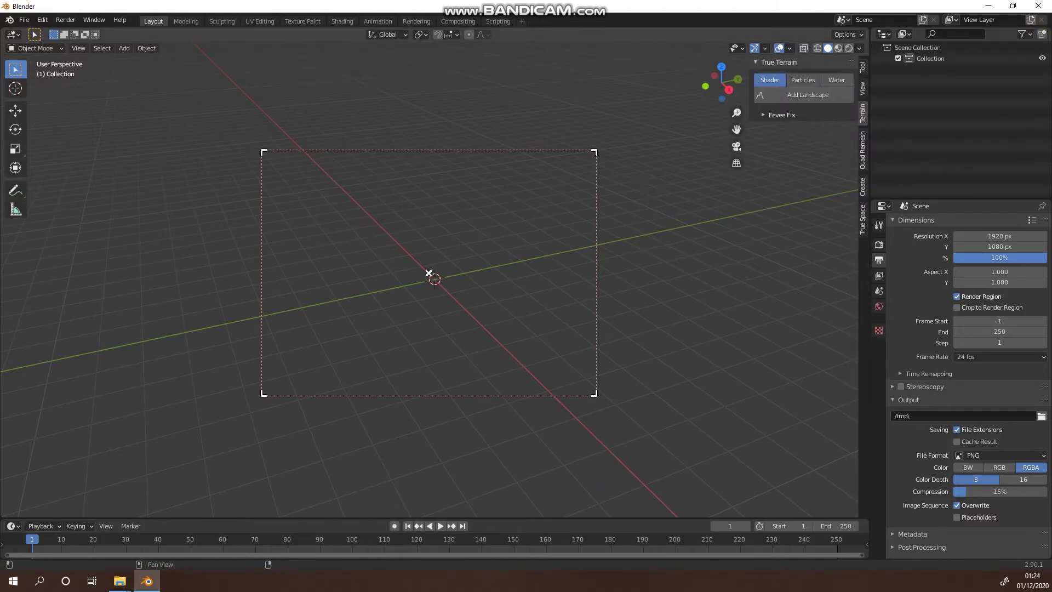
left_click(863, 219)
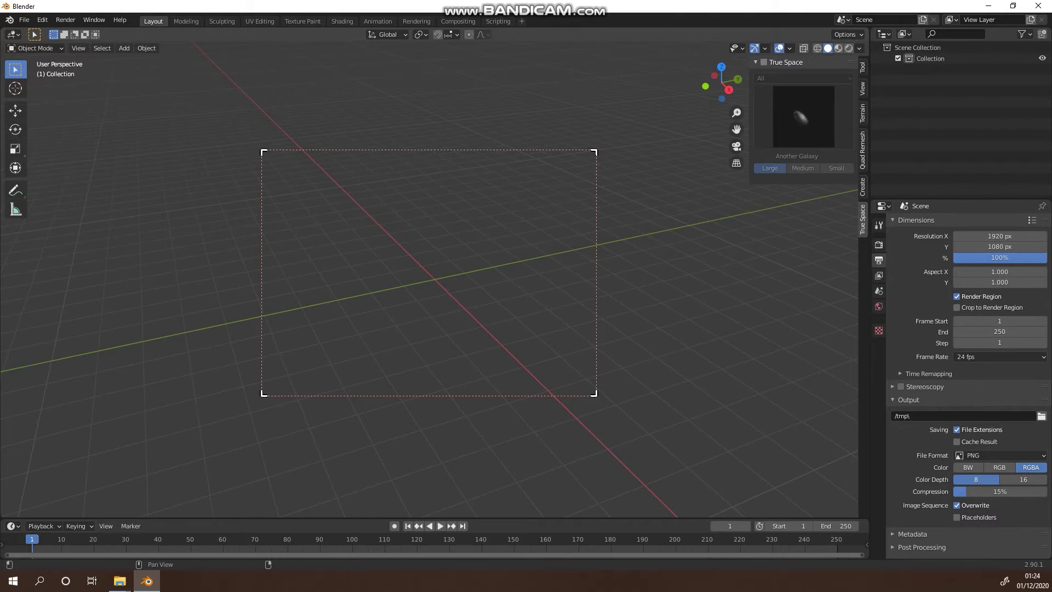
left_click(763, 62)
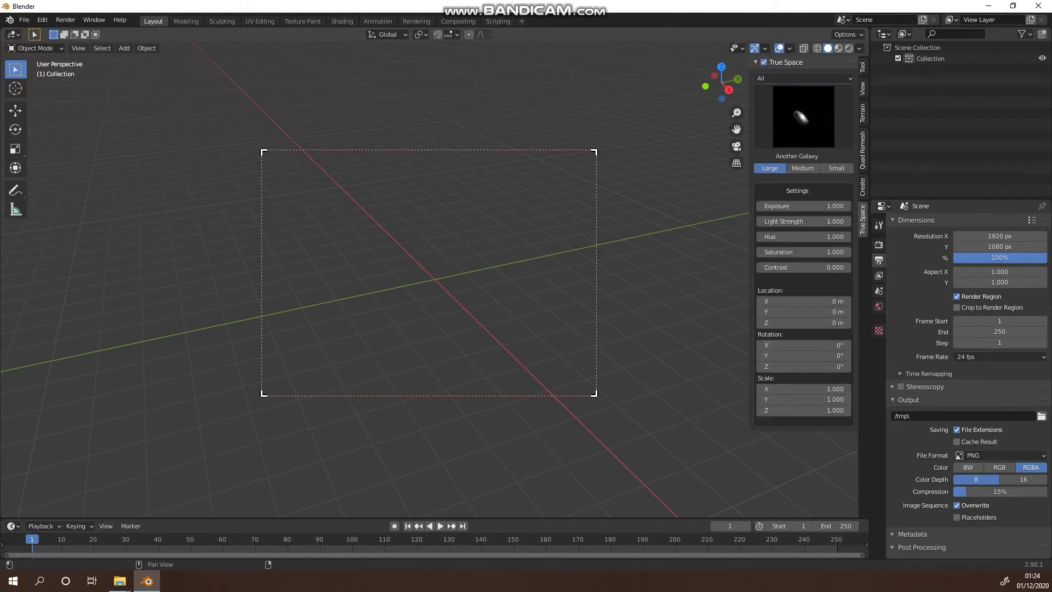
Browse the space texture thumbnails in the All, Galaxies, Nabulea, Planets and Stars categories
left_click(803, 116)
left_click(804, 79)
left_click(801, 103)
left_click(804, 117)
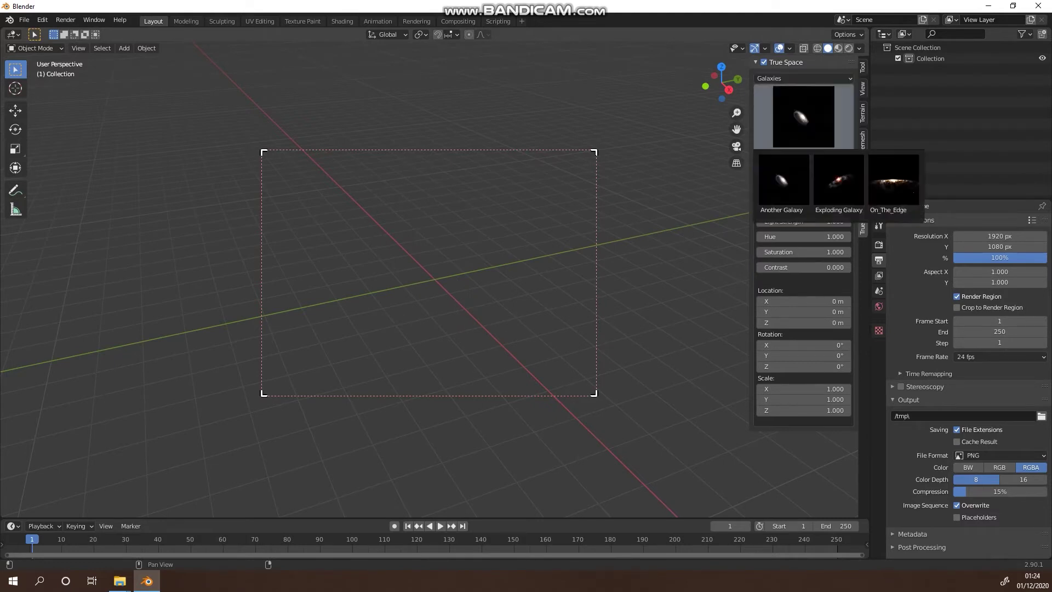
left_click(803, 78)
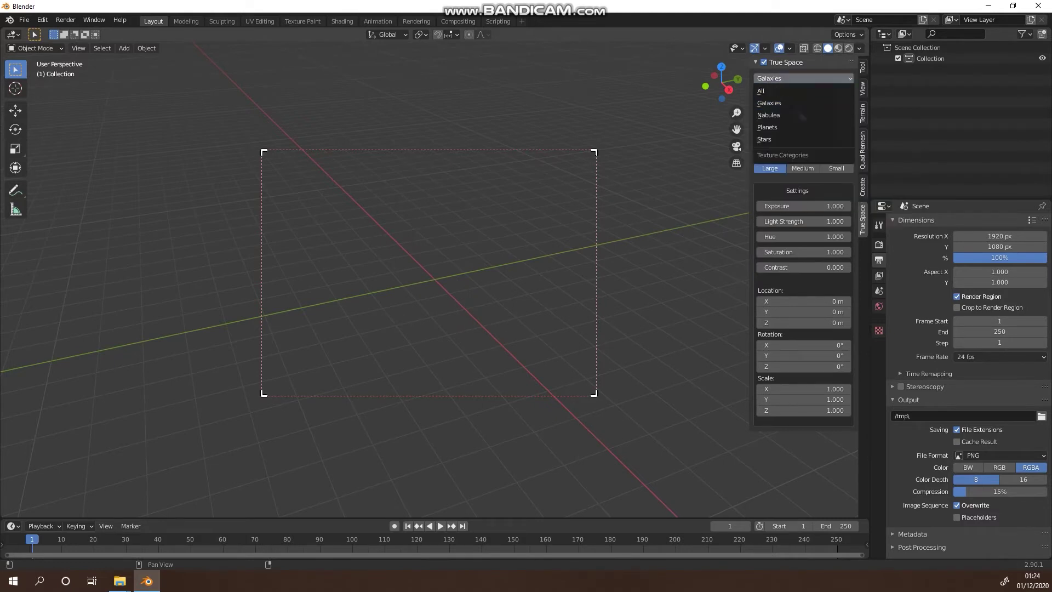
left_click(801, 115)
left_click(803, 116)
left_click(803, 79)
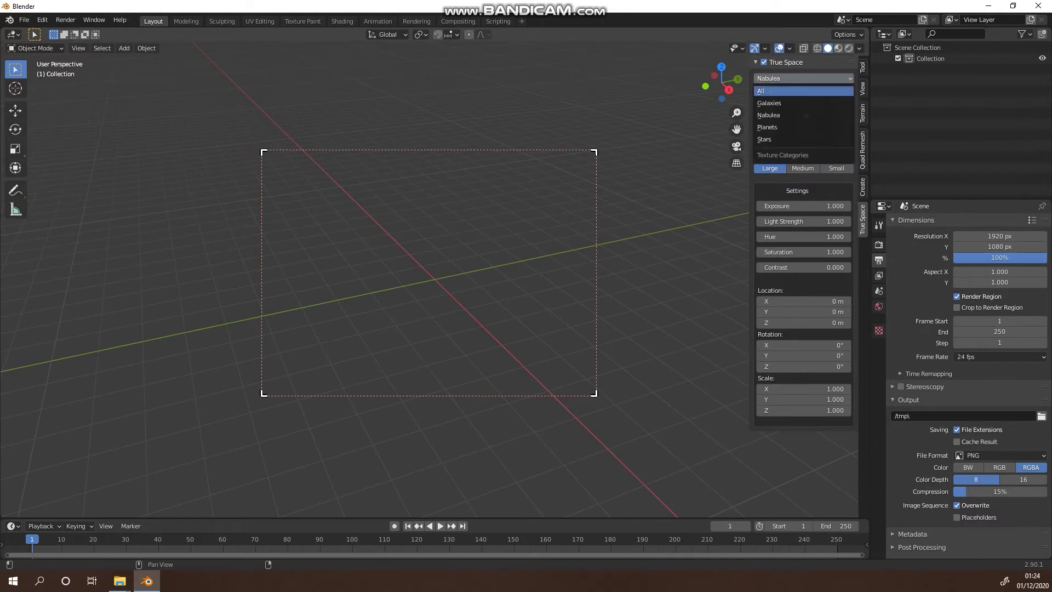
left_click(804, 127)
left_click(803, 116)
left_click(803, 78)
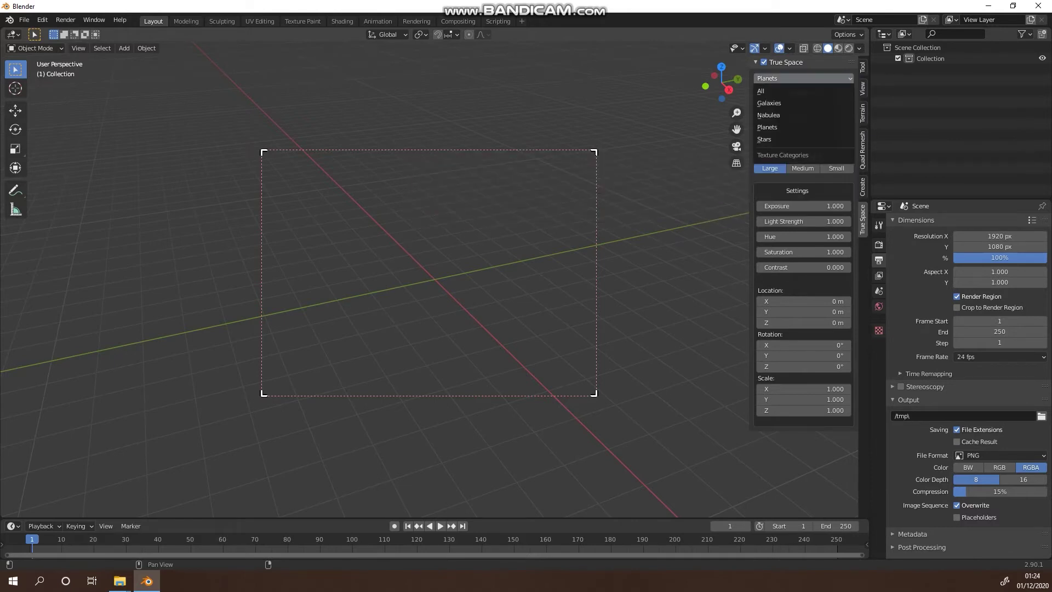
left_click(804, 139)
left_click(803, 117)
left_click(654, 180)
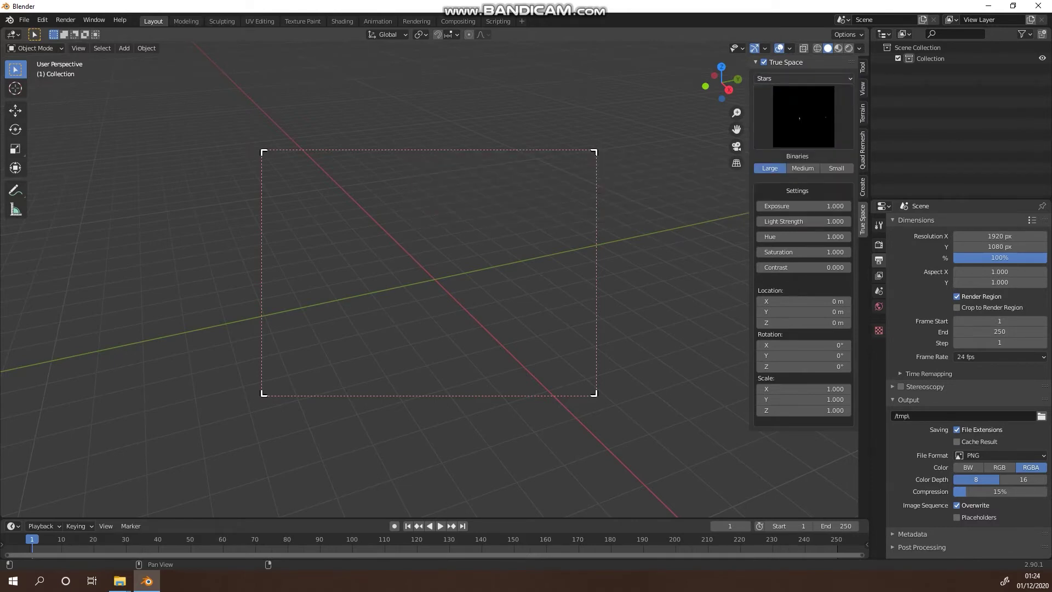
key("shift+a")
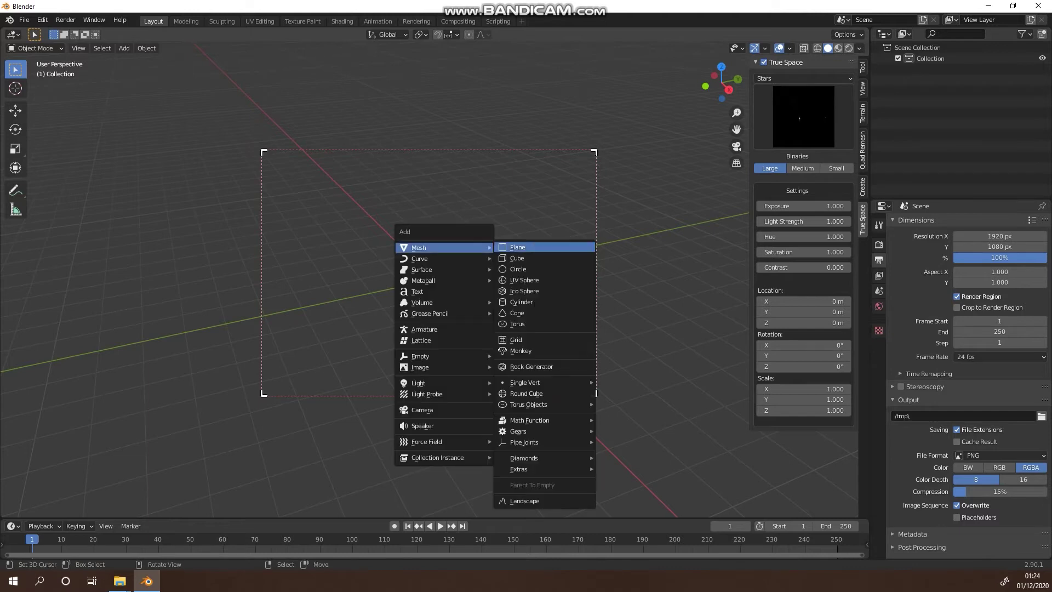
left_click(527, 257)
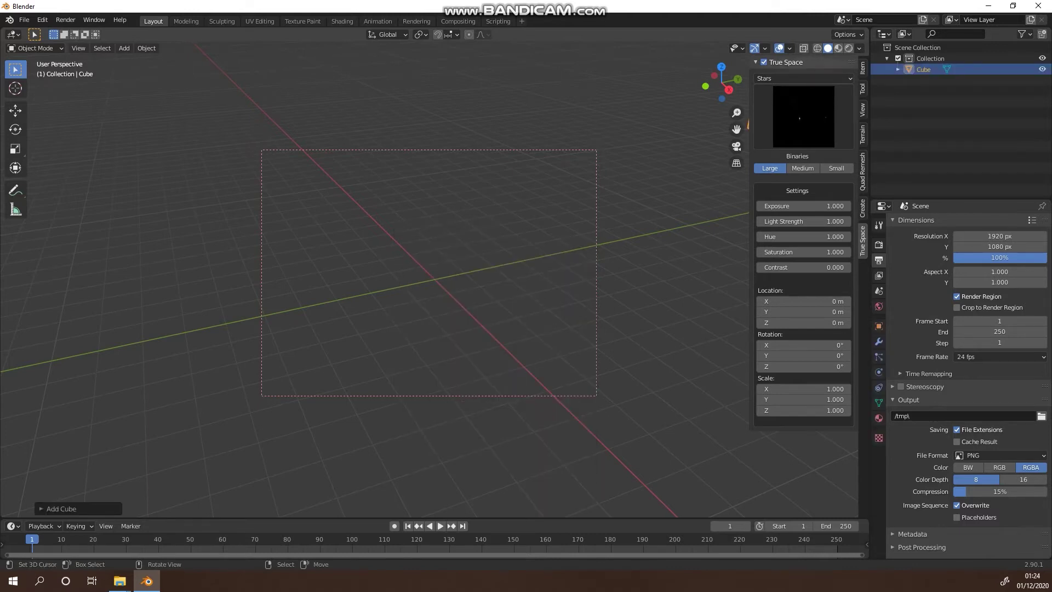
key("x")
key("Return")
Reset the 3D cursor to the world origin and add a cube there, scaled up to about twice its size
key("shift+s")
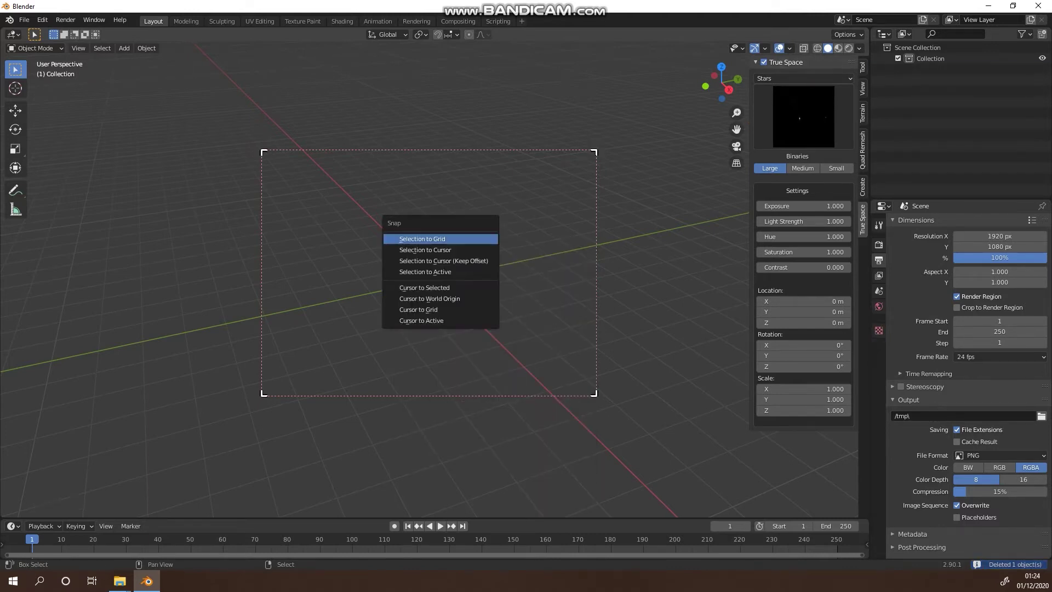
left_click(460, 299)
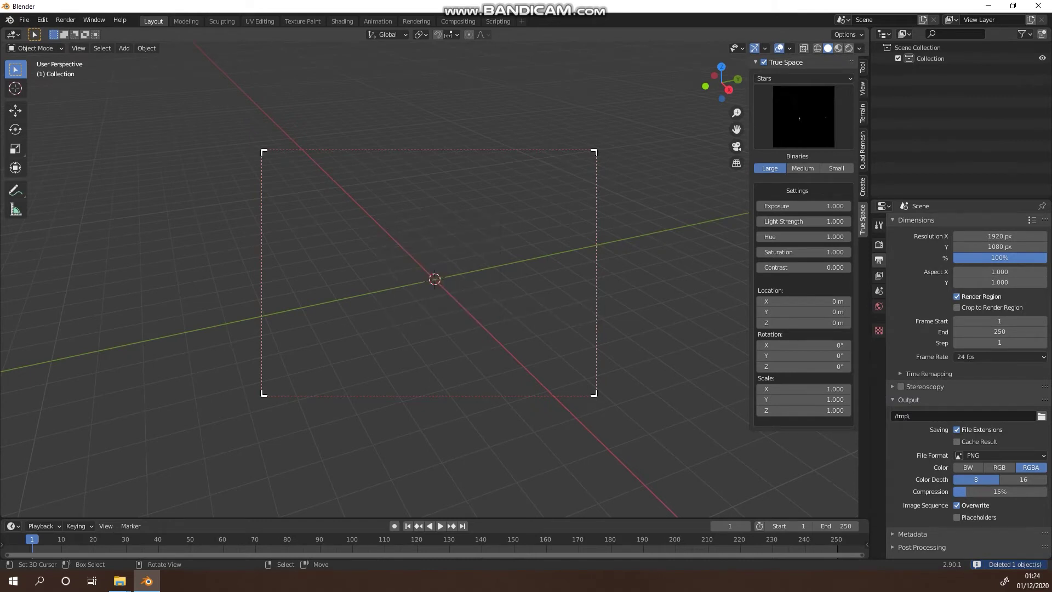
key("shift+a")
key("Right")
key("Down")
key("Return")
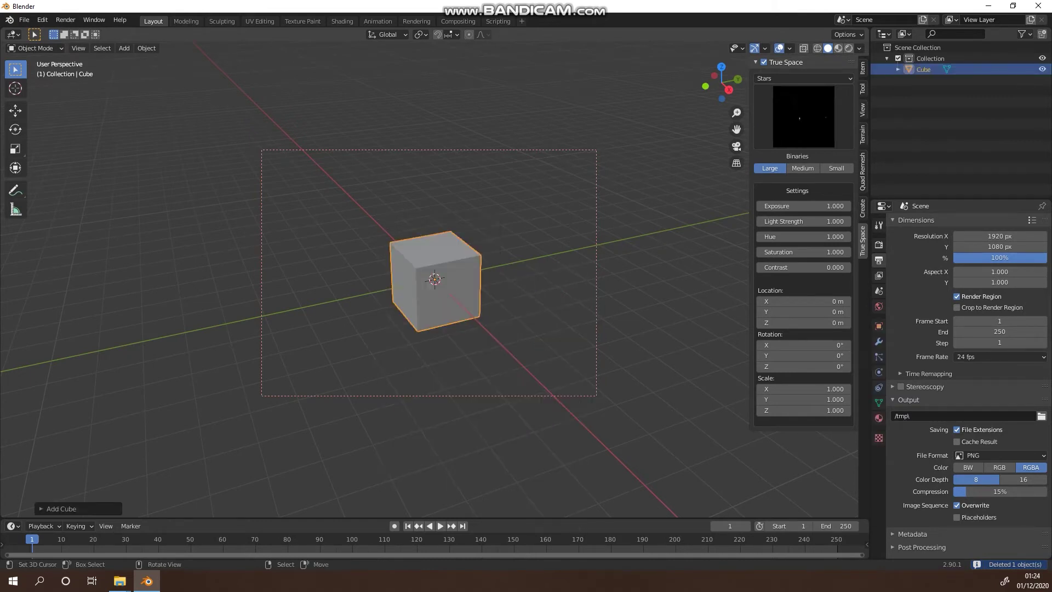
key("s")
key("Return")
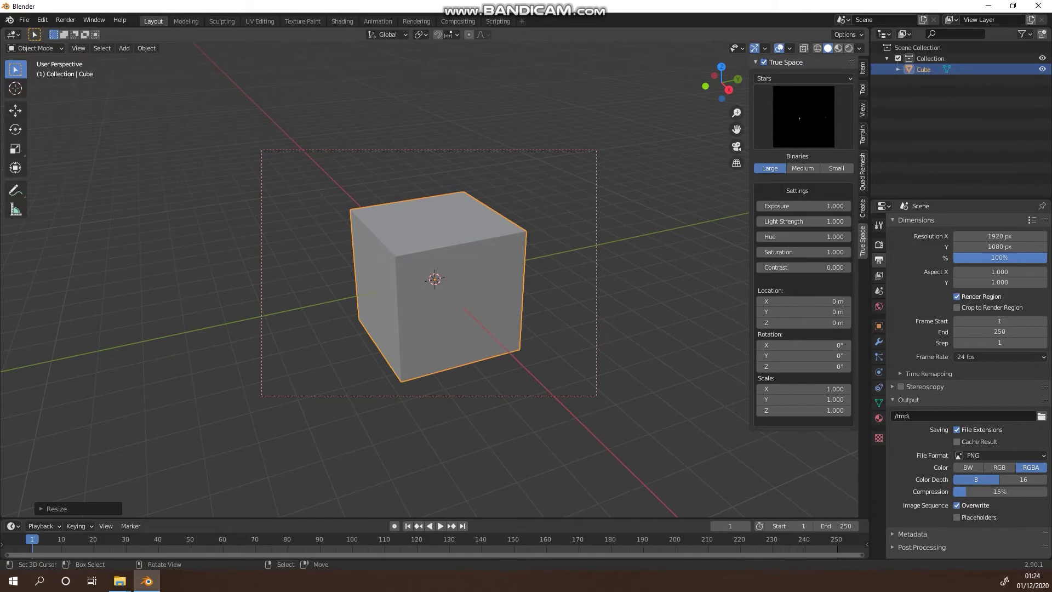
Add a plane at the world origin and scale it up until it extends well beyond the cube on all sides
key("shift+a")
key("Right")
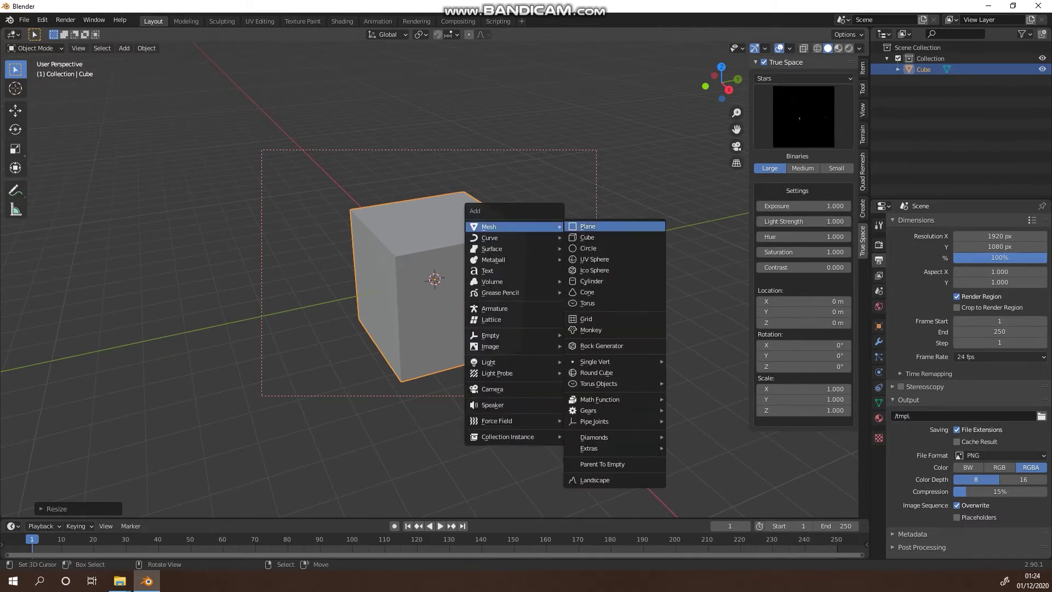
key("Return")
key("s")
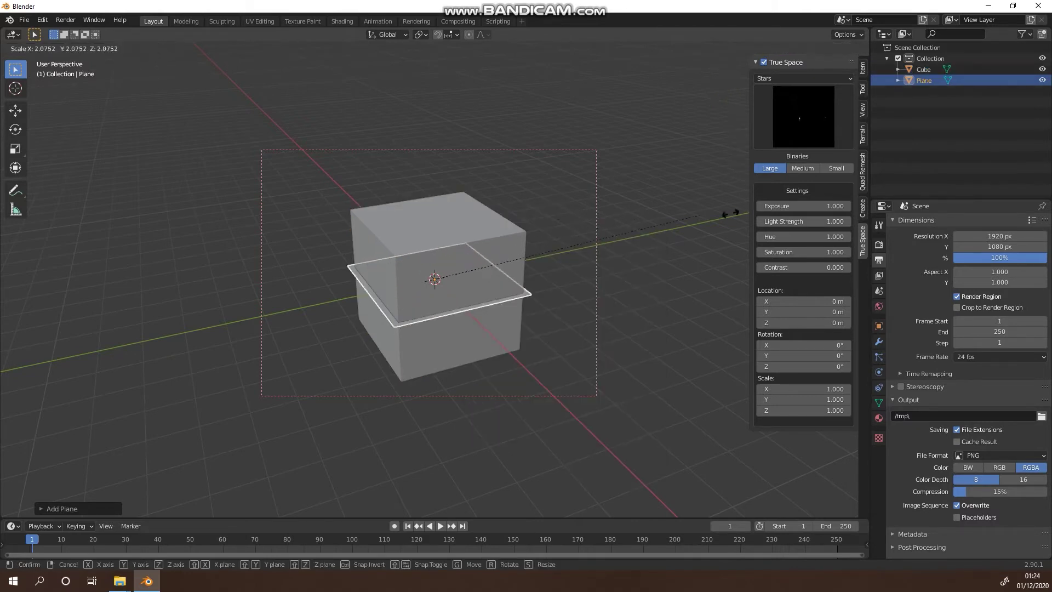
left_click(419, 192)
Select the cube and raise it 2 m along Z, then lower it about 0.08 m so it rests on the plane
right_click(428, 222)
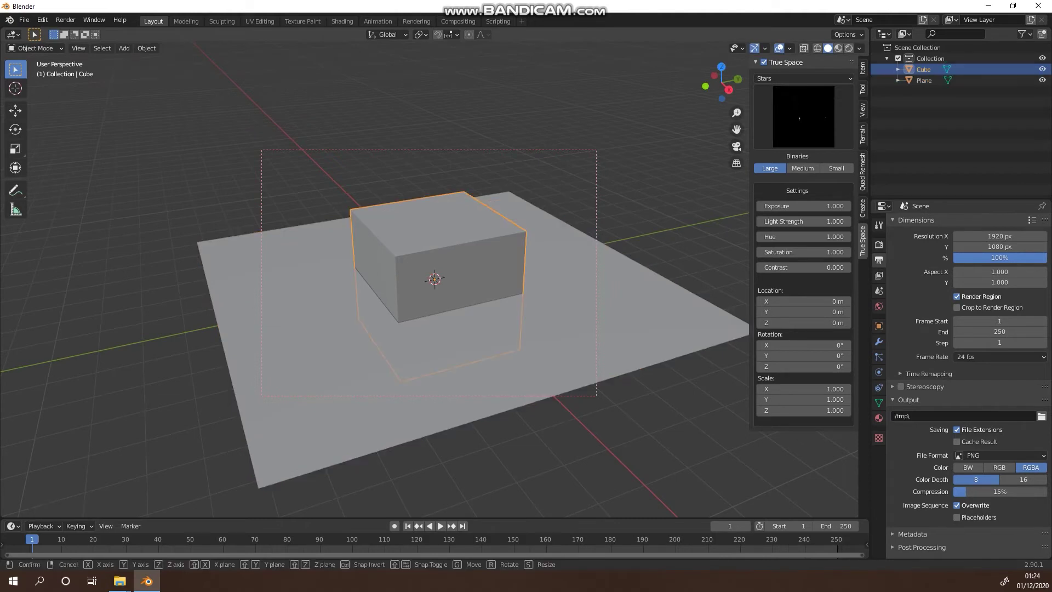
key("g")
key("z")
key("1")
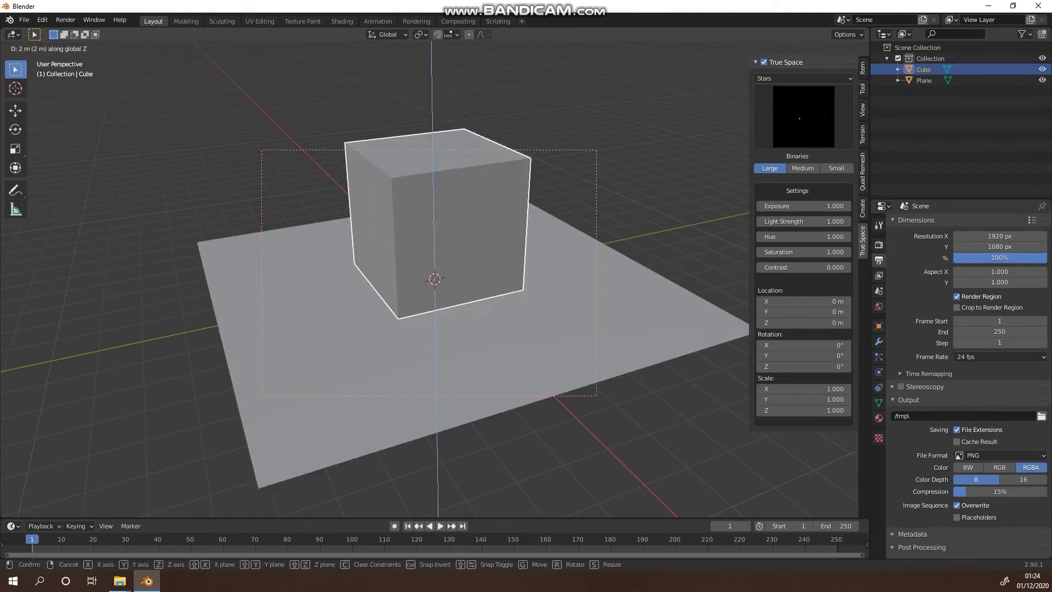
key("Return")
key("g")
key("z")
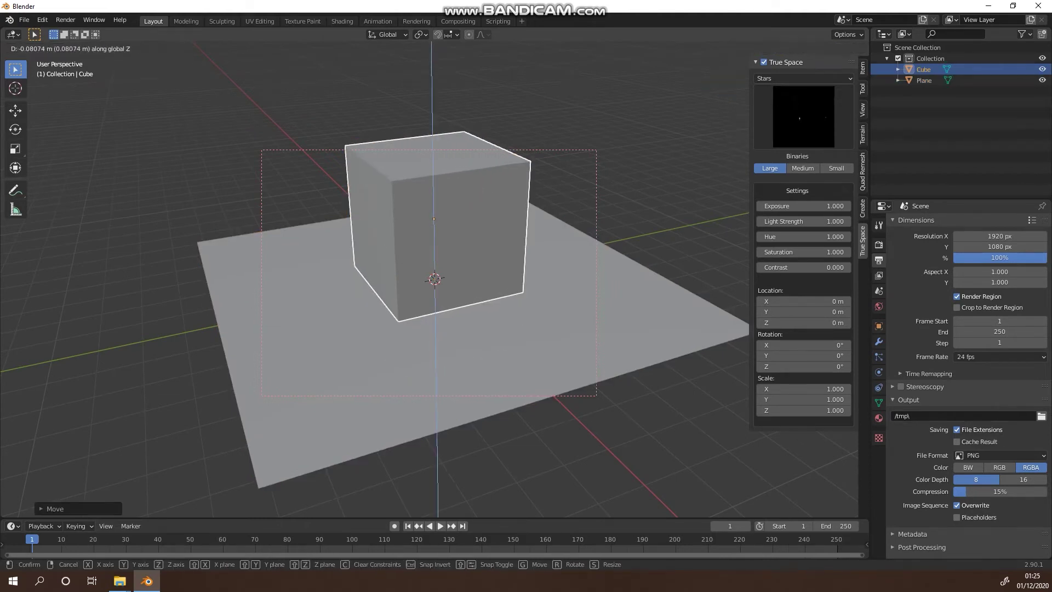
key("Return")
Switch the True Space texture category to All and use the Another Galaxy background
scroll(471, 241, "down", 5)
middle_click_drag(482, 241, 372, 241)
left_click(804, 117)
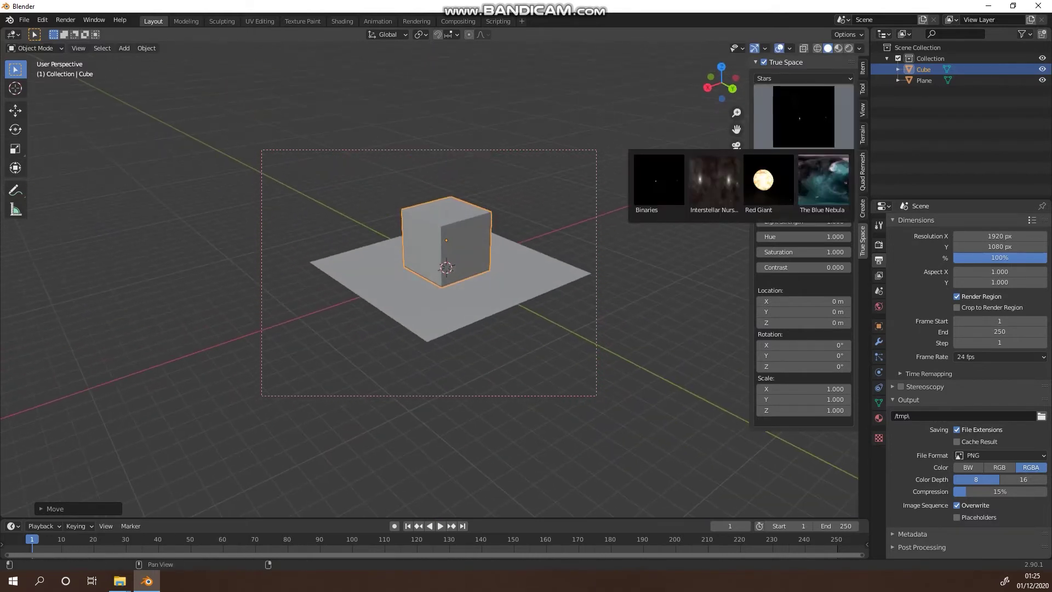
left_click(803, 79)
left_click(783, 89)
left_click(804, 116)
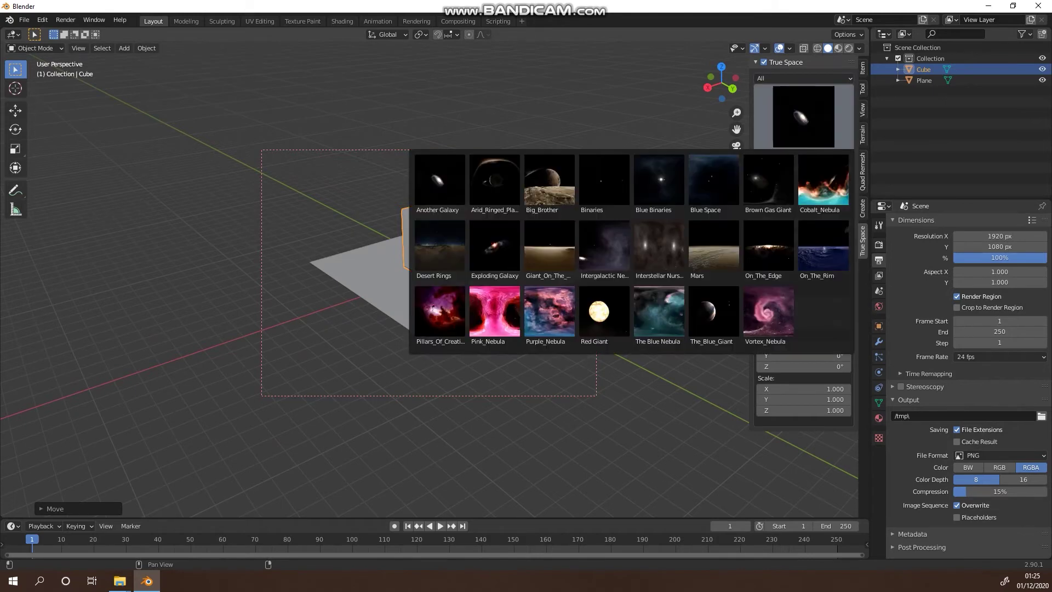
middle_click_drag(547, 246, 577, 246)
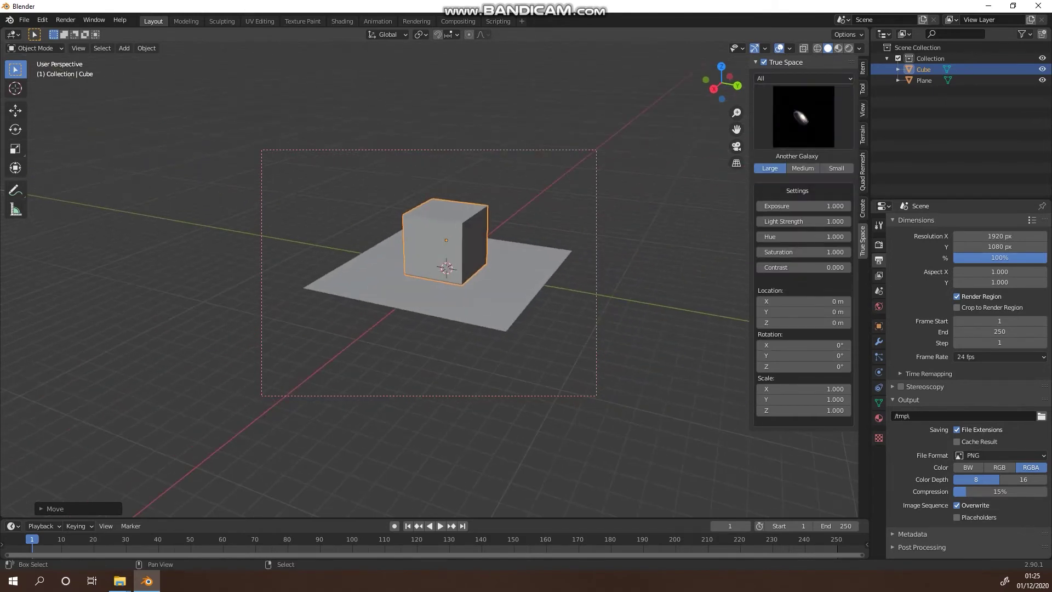
Show the viewport in rendered shading with overlays hidden and bring the galaxy into view behind the cube
left_click(849, 48)
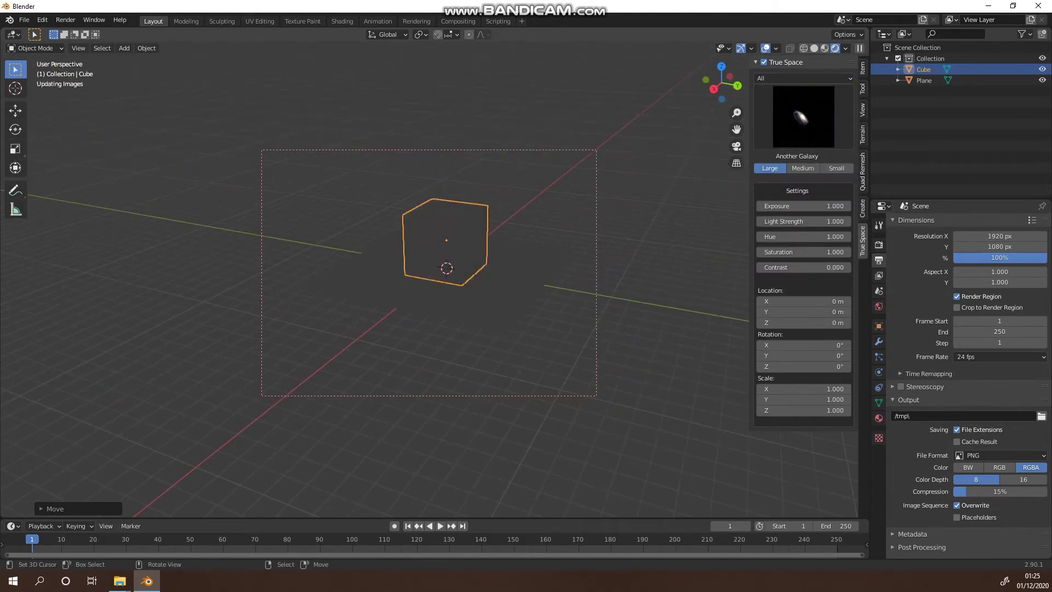
left_click(765, 49)
middle_click_drag(581, 219, 452, 216)
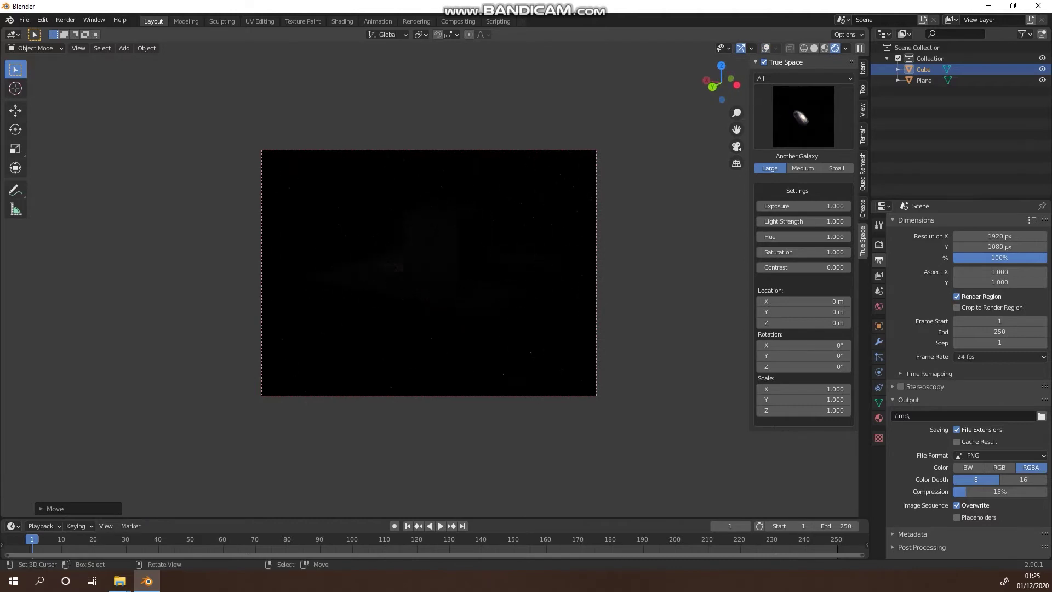
middle_click_drag(548, 247, 427, 246)
middle_click_drag(548, 246, 410, 247)
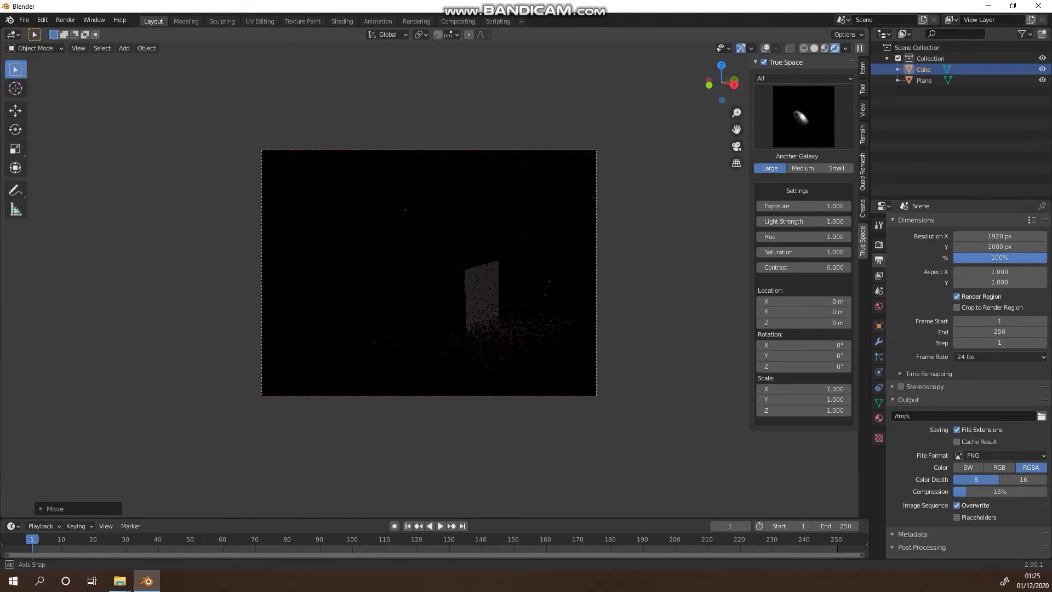
middle_click_drag(482, 246, 515, 271)
scroll(422, 244, "up", 3)
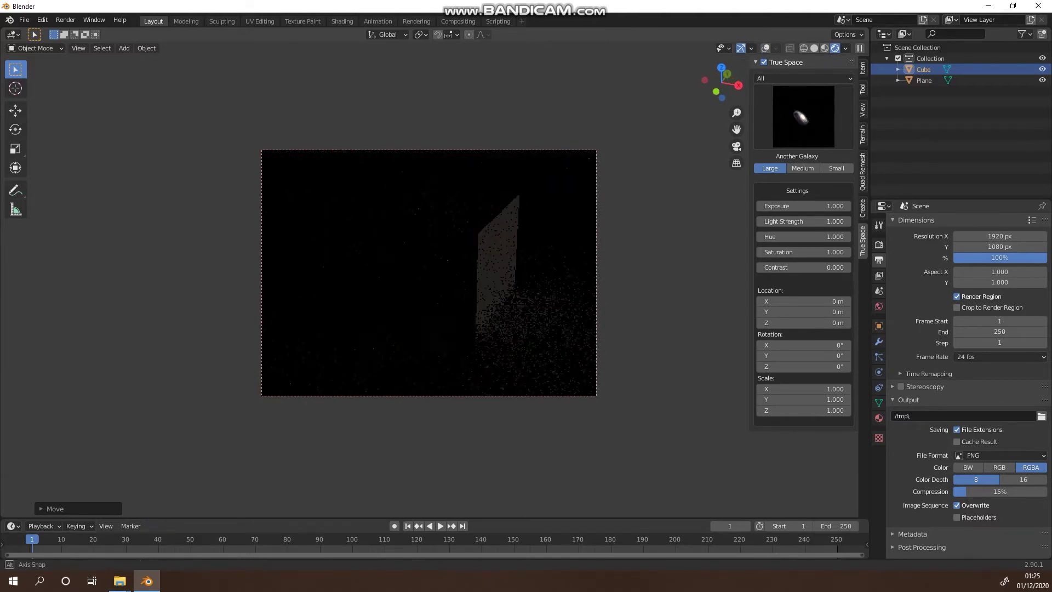
middle_click_drag(362, 274, 314, 288)
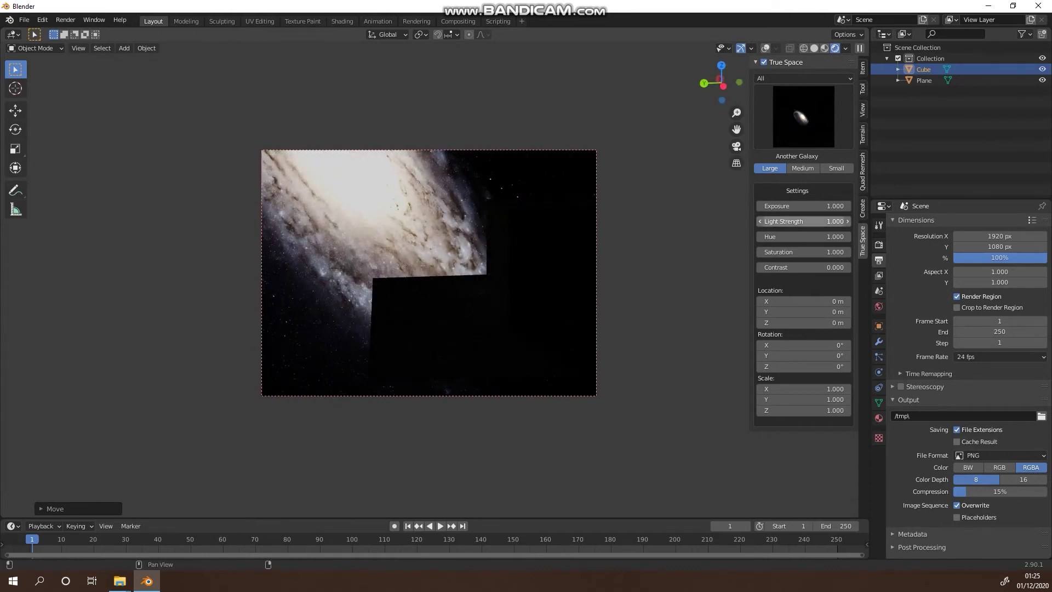
Set the galaxy background's Light Strength to 20 and check the lighting on the cube and plane
left_click(803, 221)
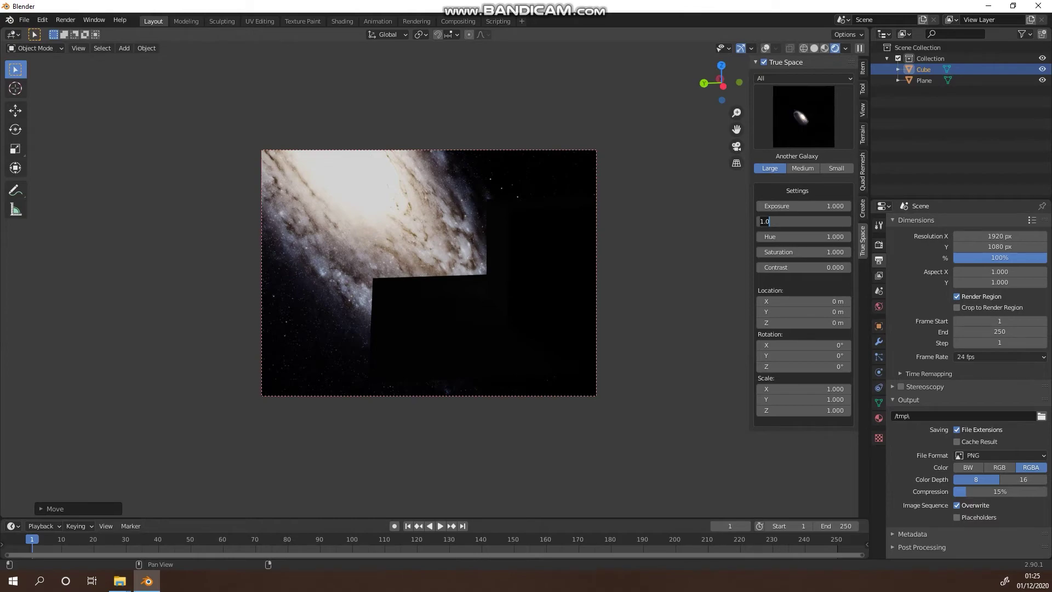
type("20")
key("Return")
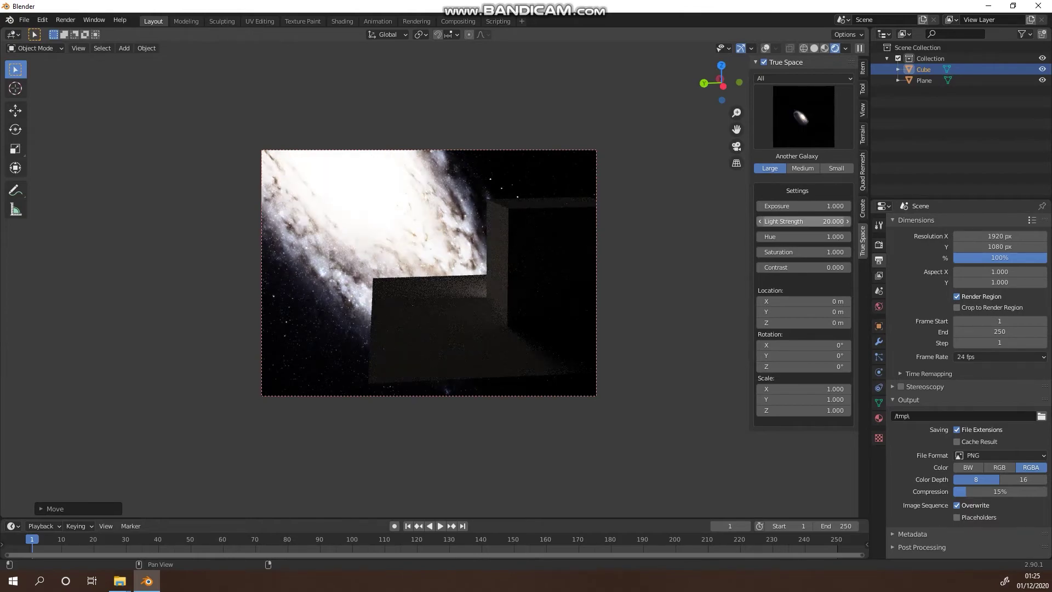
middle_click_drag(619, 274, 545, 290)
scroll(417, 279, "down", 2)
Set the galaxy background's Light Strength to 50 and view the lit cube from several sides
left_click(803, 222)
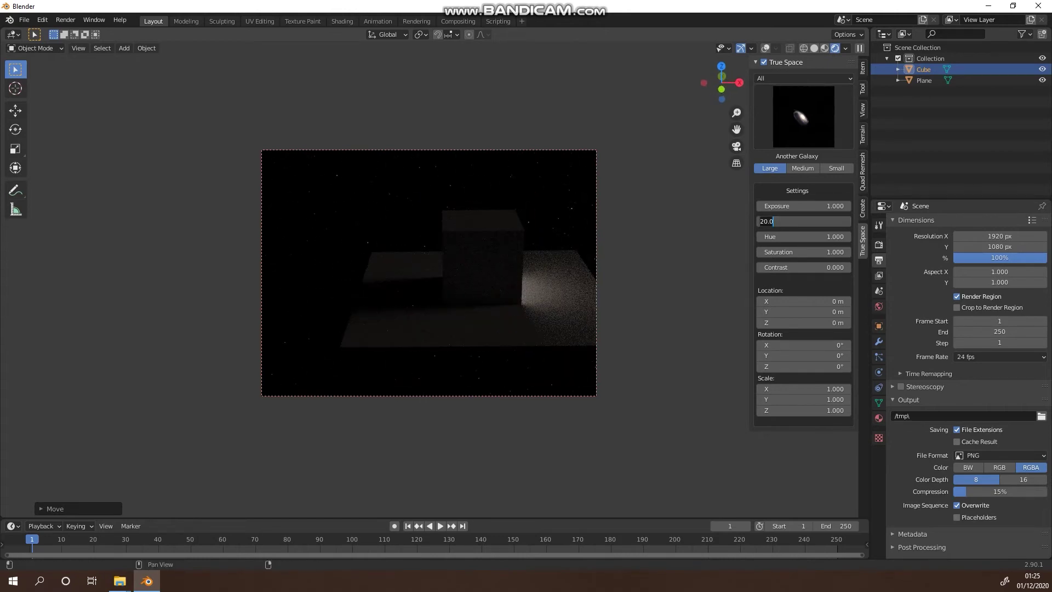
type("50")
key("Return")
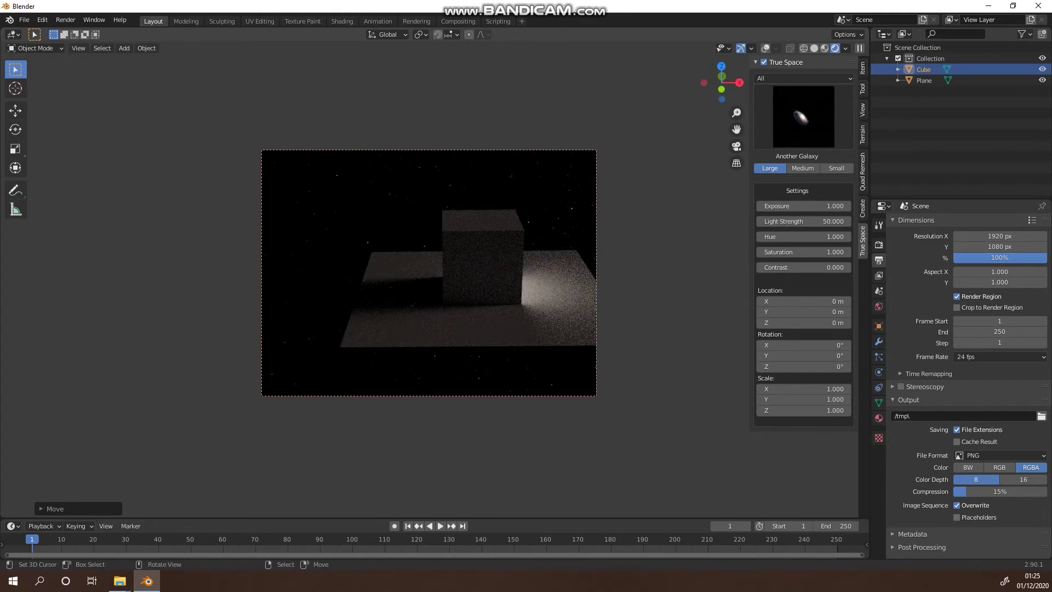
middle_click_drag(438, 285, 567, 286)
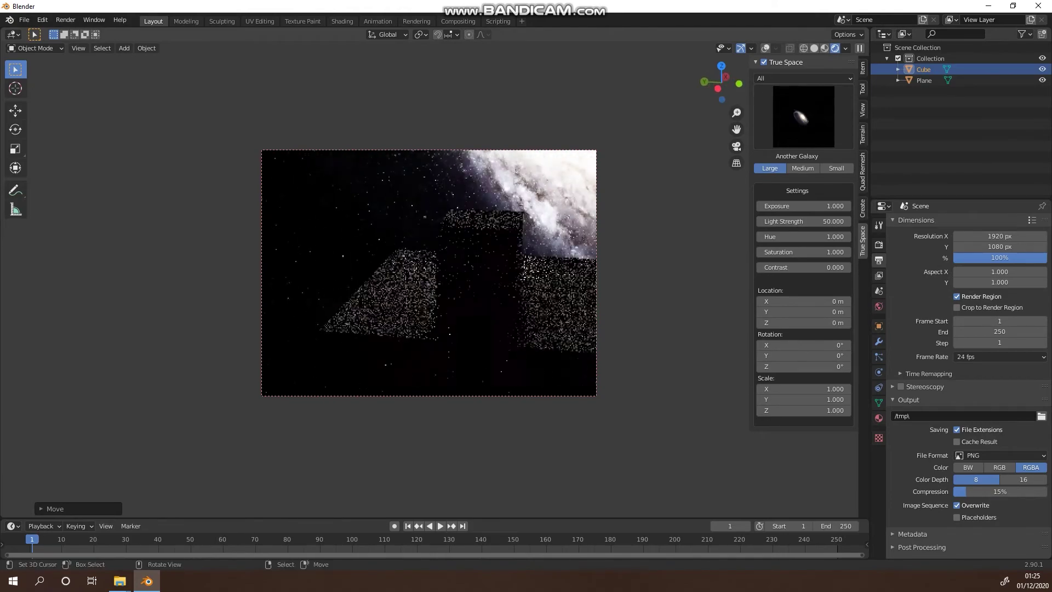
middle_click_drag(471, 285, 497, 273)
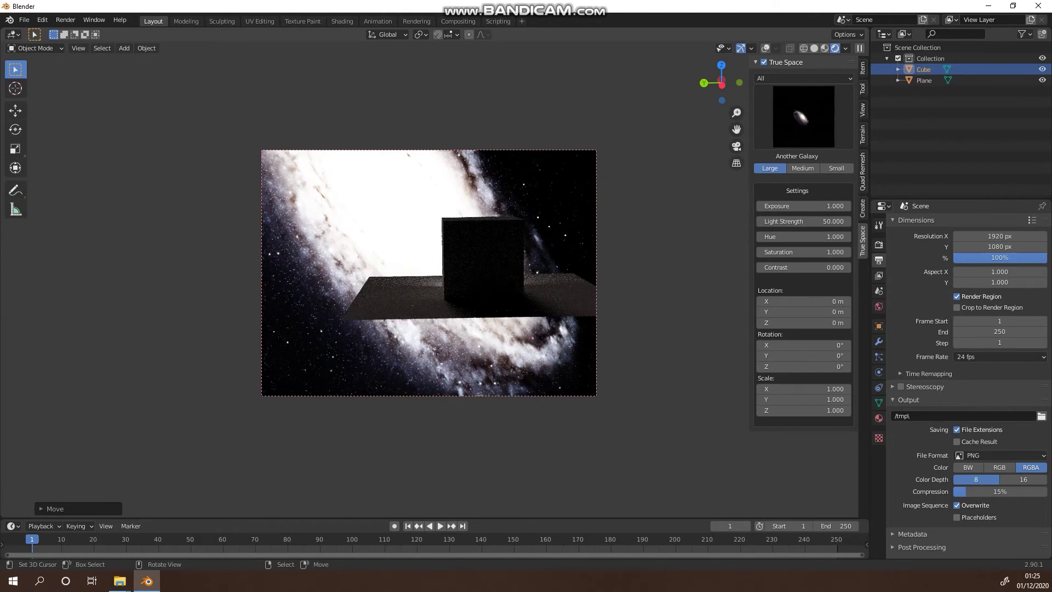
Try a different Hue and a Contrast of 0.460 on the galaxy background, and undo both changes
left_click_drag(800, 237, 810, 237)
key("ctrl+z")
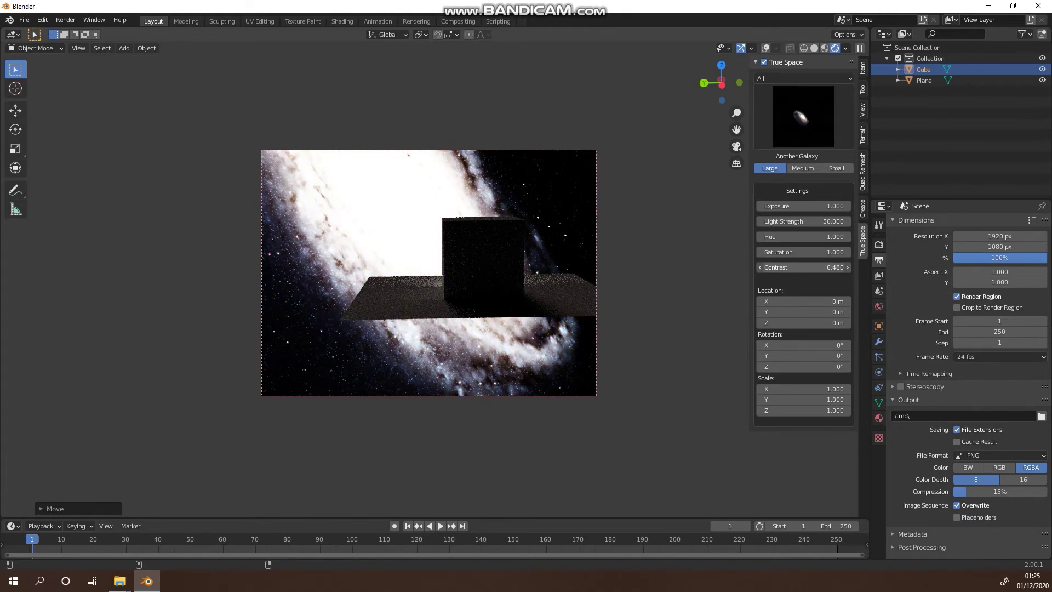
key("ctrl+z")
Change the space background to Giant_On_The_Horizon and turn the view towards the planet's horizon
left_click(803, 117)
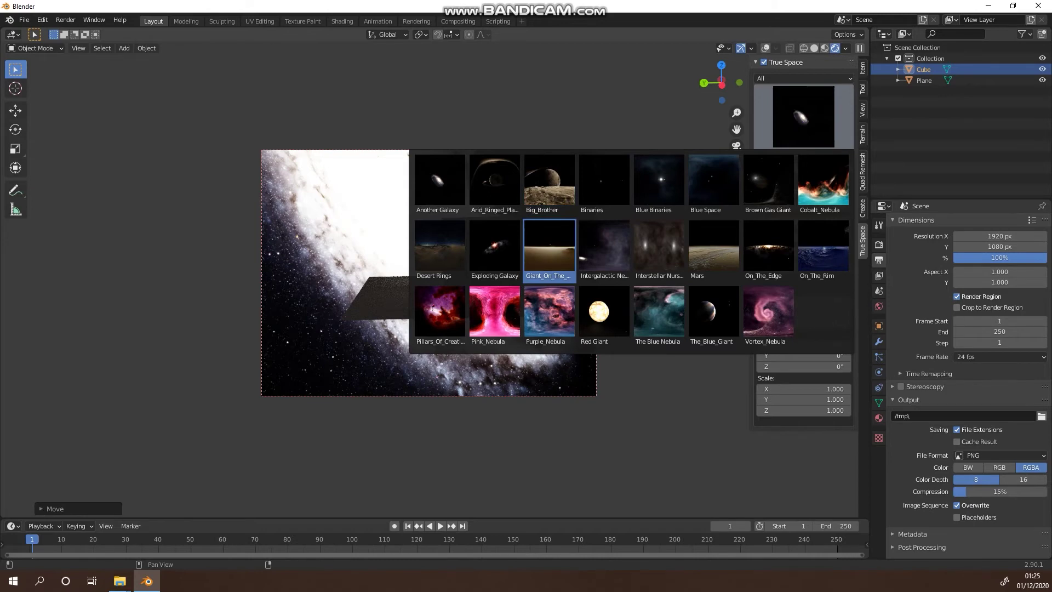
left_click(549, 246)
middle_click_drag(548, 248, 509, 250)
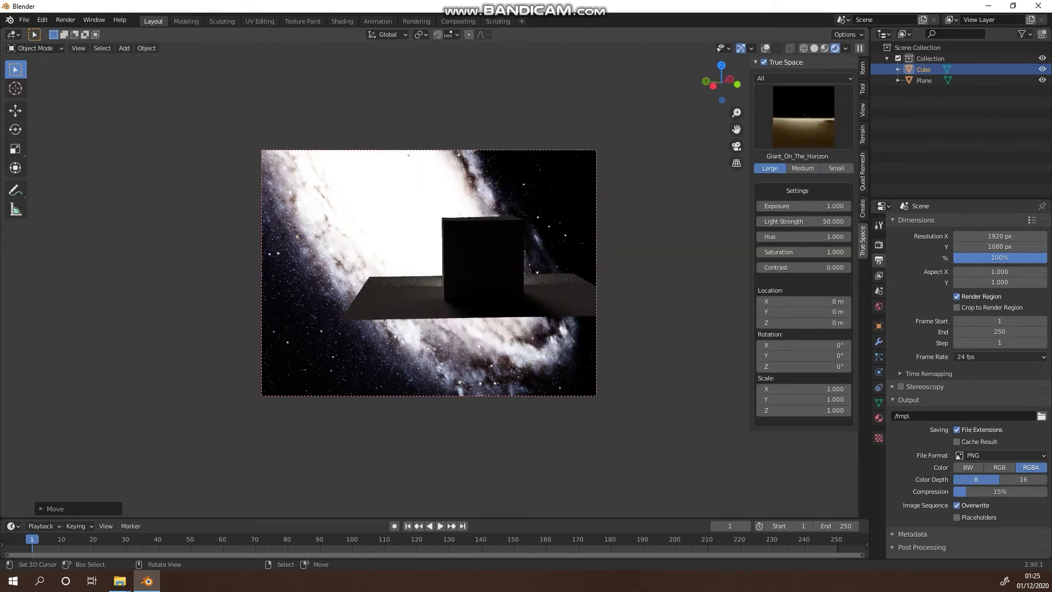
middle_click_drag(508, 251, 425, 278)
middle_click_drag(639, 325, 285, 289)
Set the Giant_On_The_Horizon background's Light Strength to 2 and inspect the scene against its horizon
left_click(803, 221)
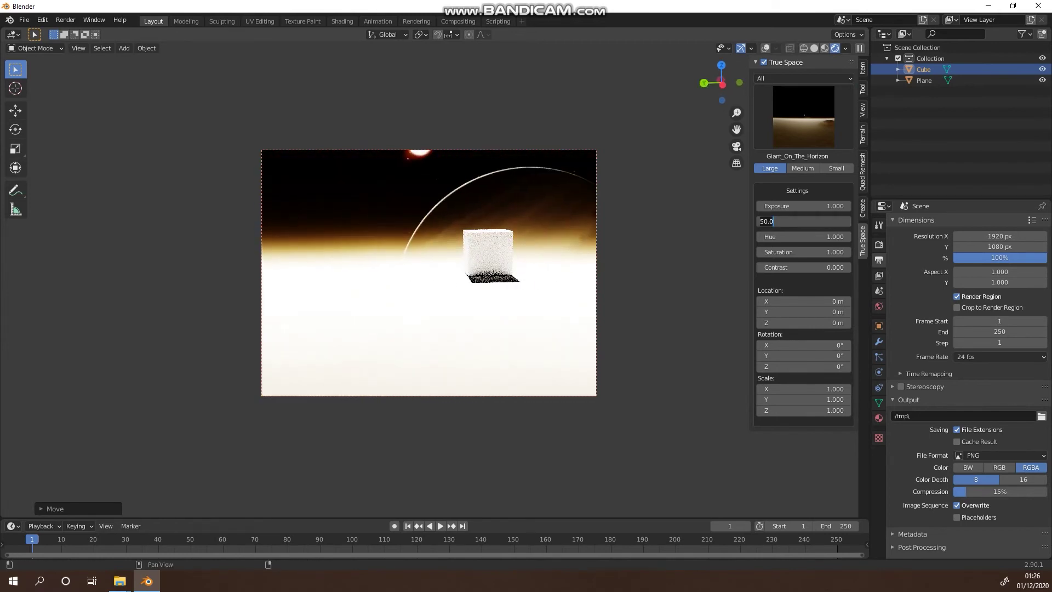
type("2")
key("Return")
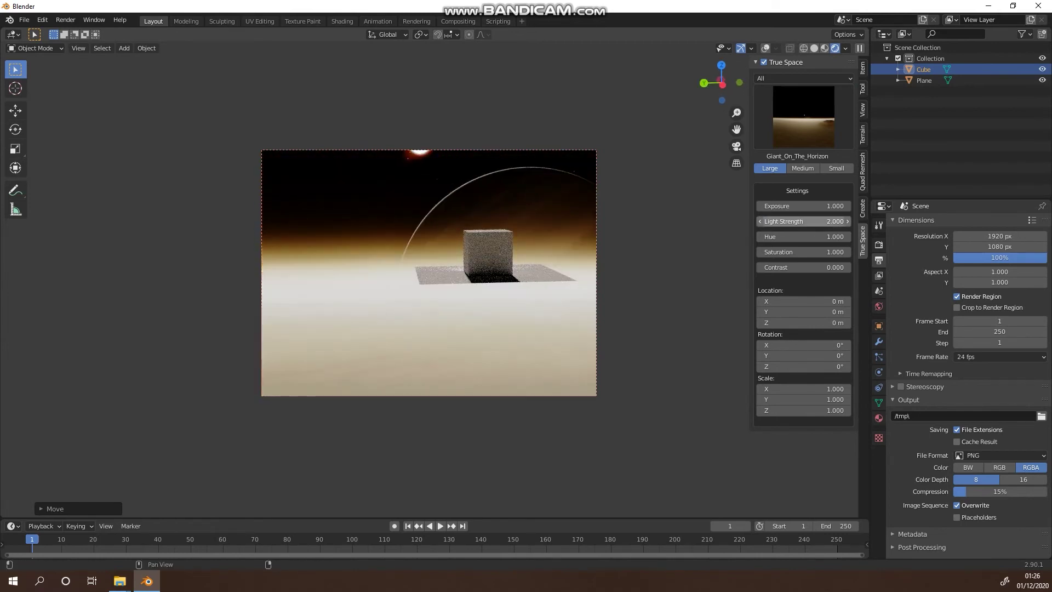
middle_click_drag(526, 280, 468, 247)
scroll(571, 312, "up", 3)
scroll(526, 269, "down", 3)
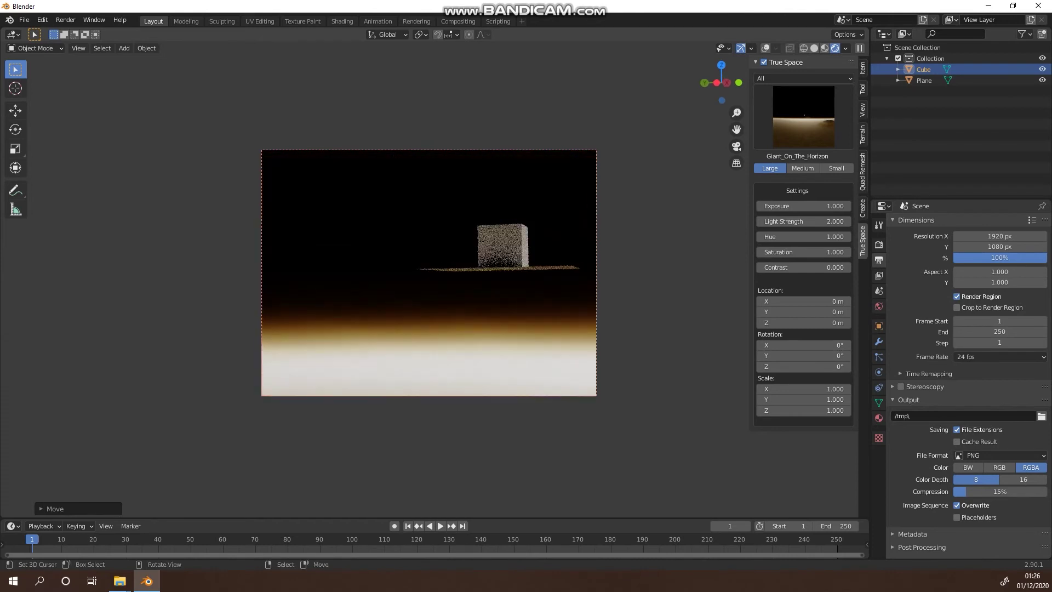
mouse_move(537, 257)
middle_mouse_down()
mouse_move(552, 301)
mouse_move(507, 286)
mouse_move(535, 272)
mouse_move(586, 272)
mouse_move(542, 252)
middle_mouse_up()
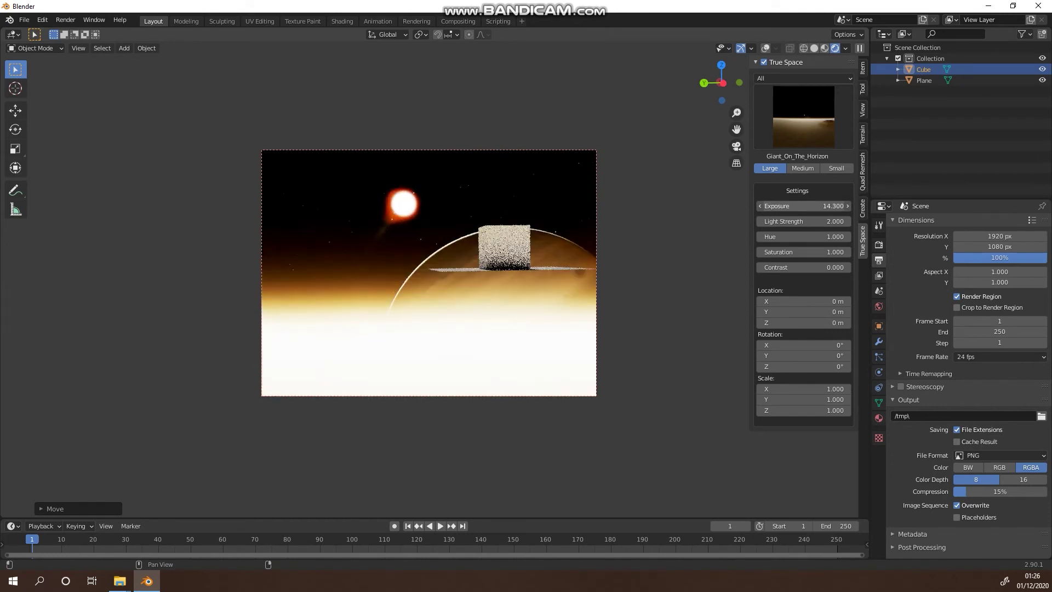
Change the space background to The_Blue_Giant and view the cube and plane under its light
left_click(804, 116)
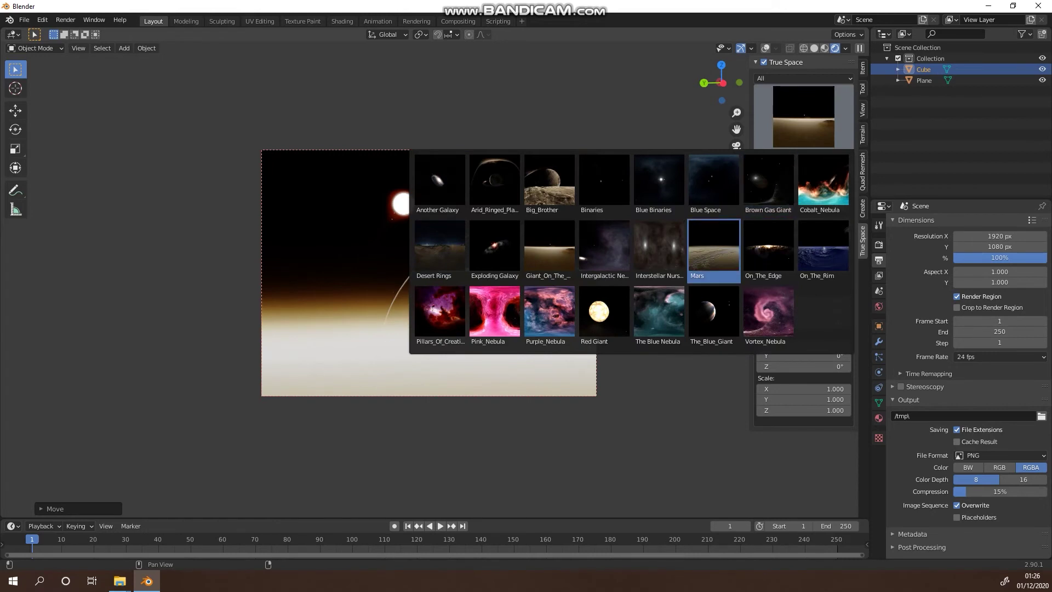
left_click(714, 310)
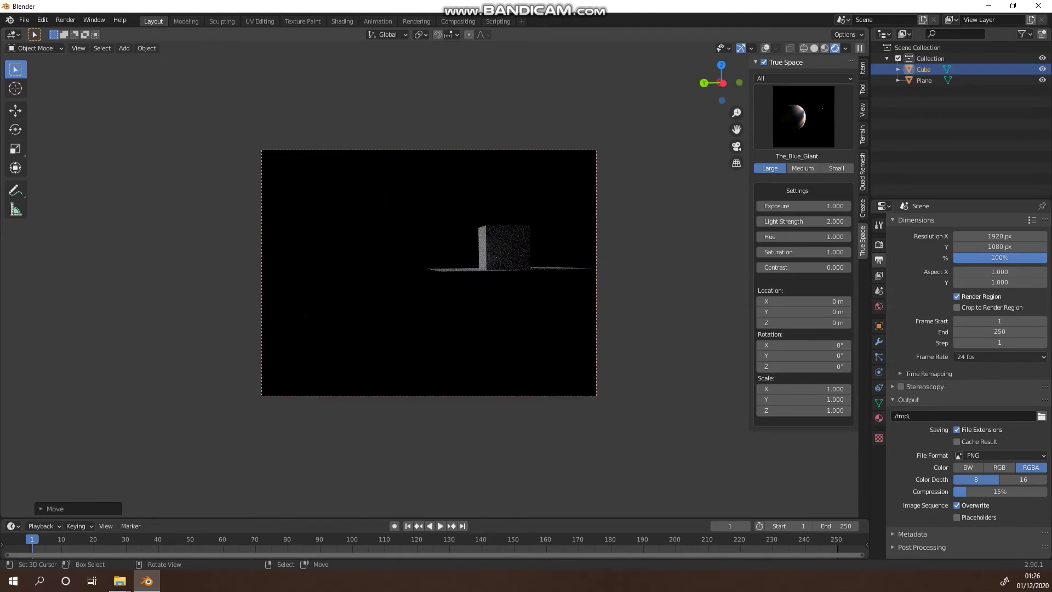
mouse_move(553, 291)
middle_mouse_down()
mouse_move(430, 311)
mouse_move(397, 259)
mouse_move(542, 279)
middle_mouse_up()
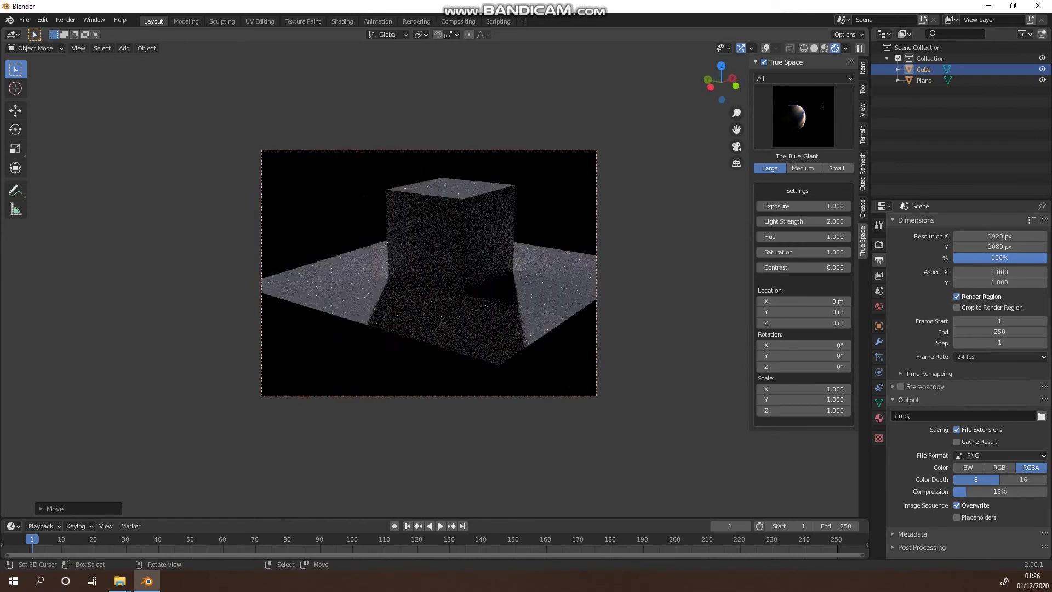
Set The_Blue_Giant background's Light Strength to 10 and bring the planet into view behind the cube
left_click(803, 221)
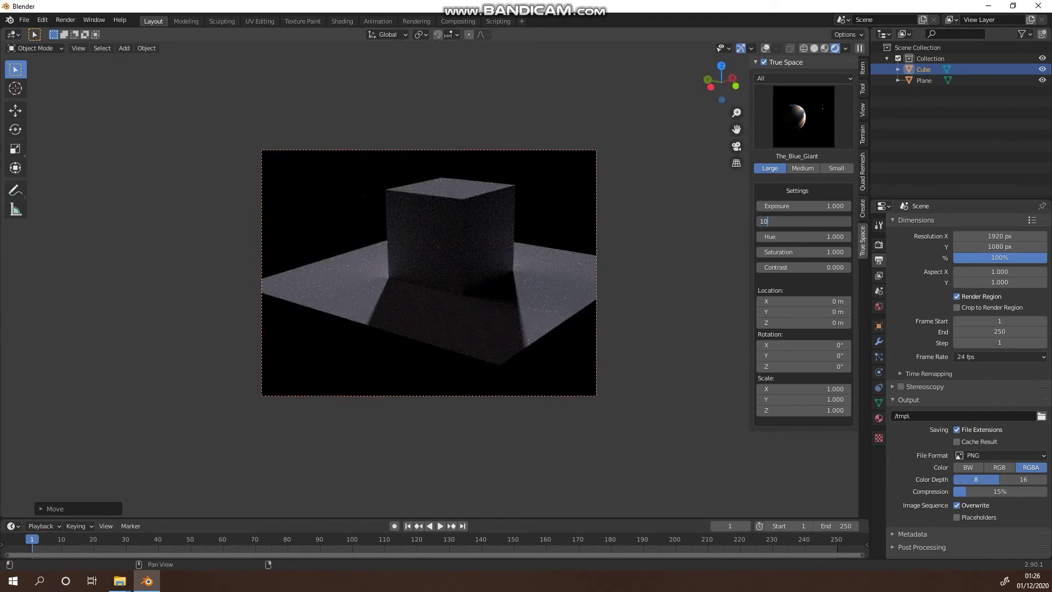
type("10")
key("Return")
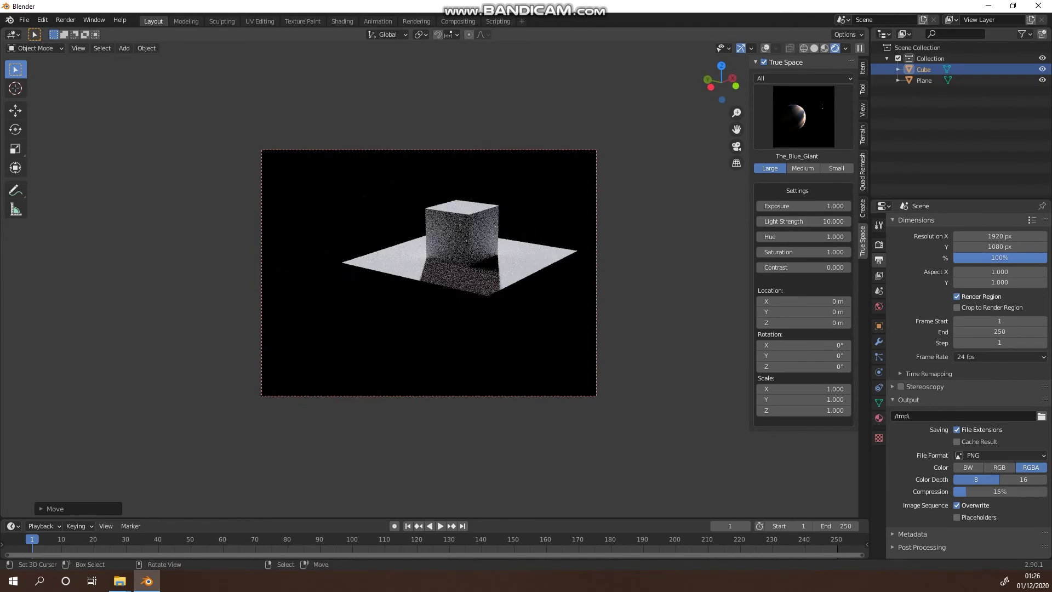
middle_click_drag(471, 258, 400, 313)
scroll(433, 289, "up", 5)
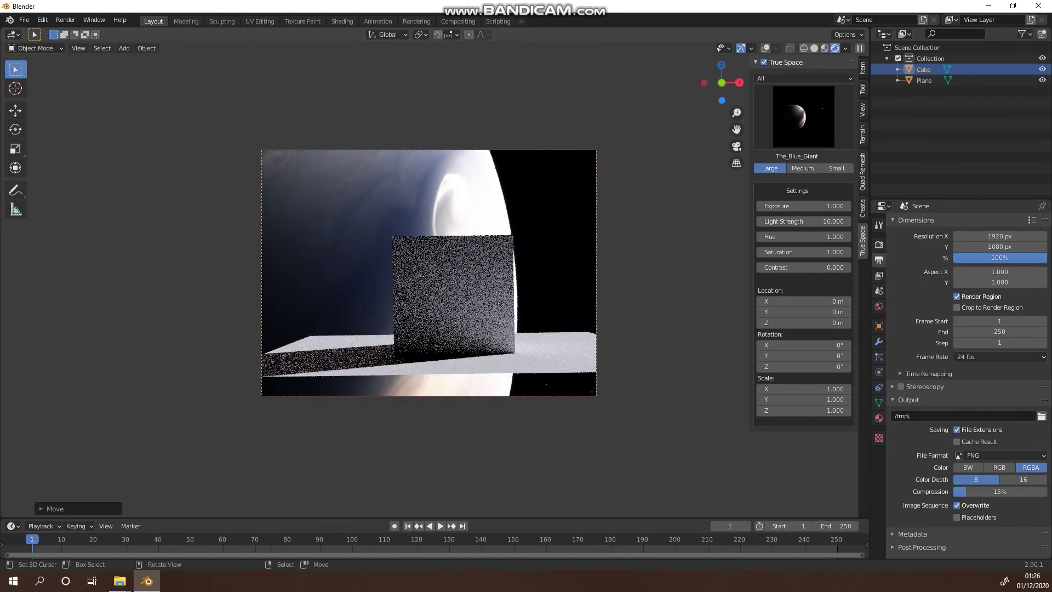
scroll(493, 252, "down", 3)
middle_click_drag(493, 252, 483, 254)
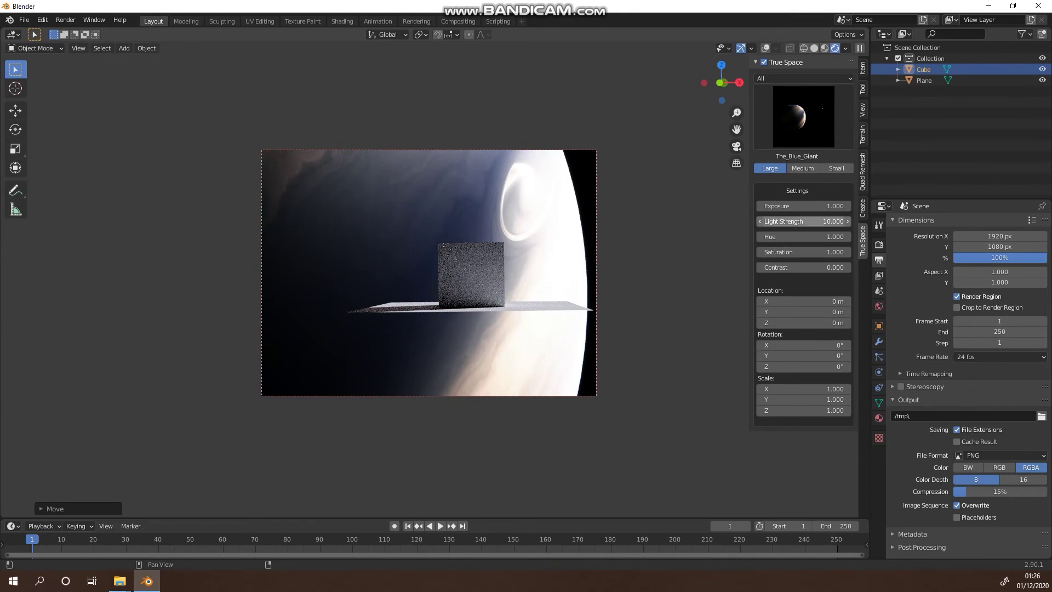
Set The_Blue_Giant background's Light Strength to 5 and view the cube from above beside the planet
left_click(803, 221)
key("Return")
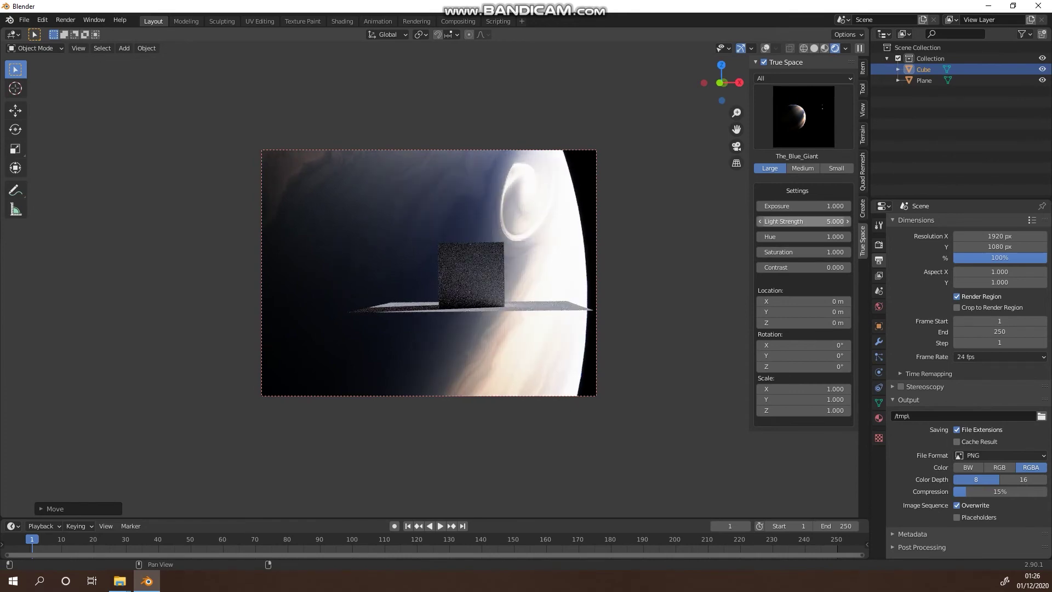
middle_click_drag(548, 247, 573, 281)
Set The_Blue_Giant background's Light Strength to 3 and its Exposure to 5
left_click(803, 222)
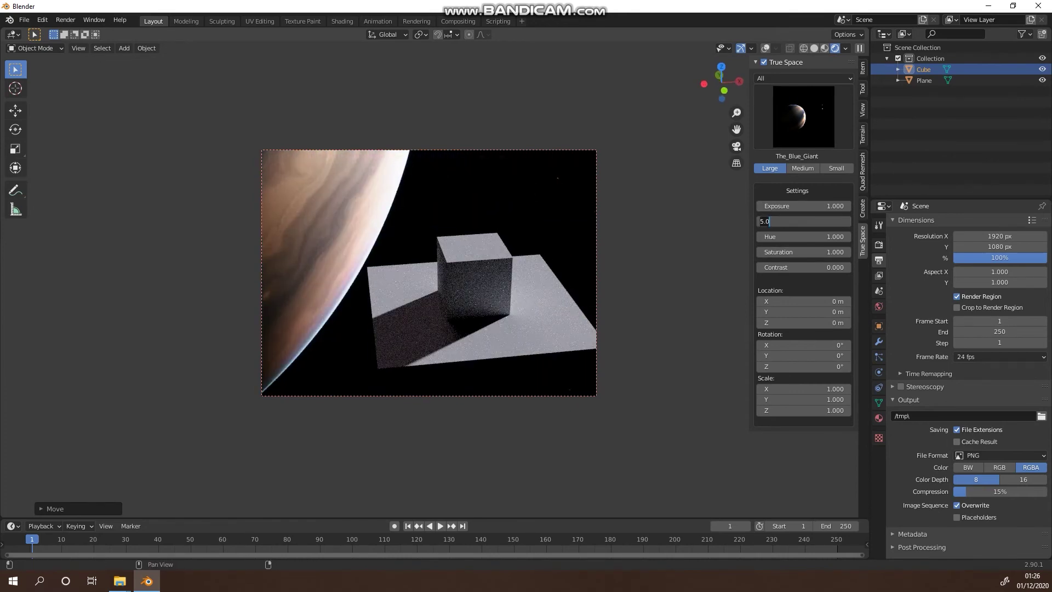
type("3")
key("Return")
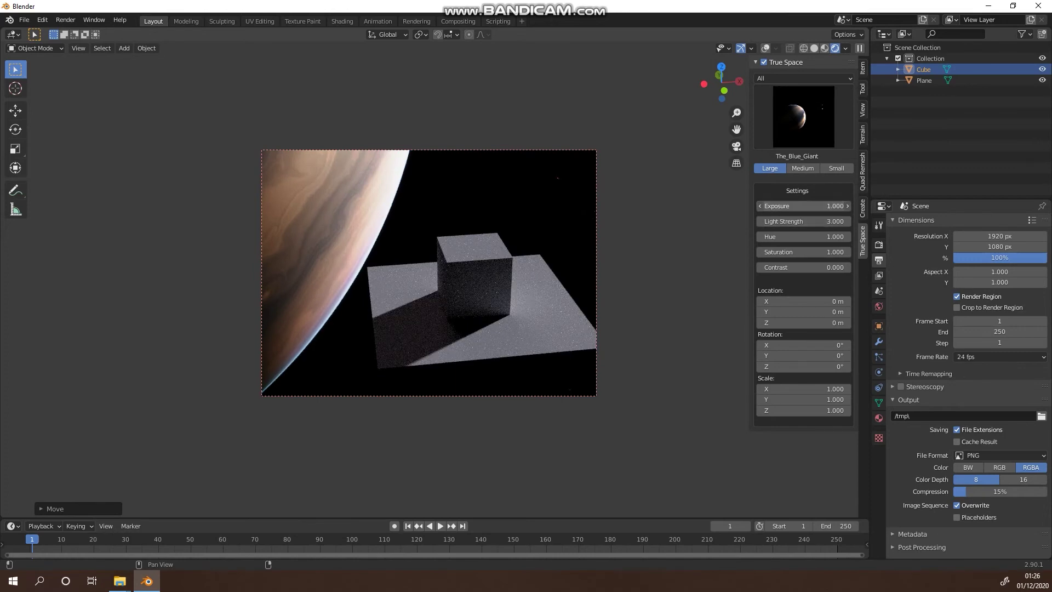
key("Return")
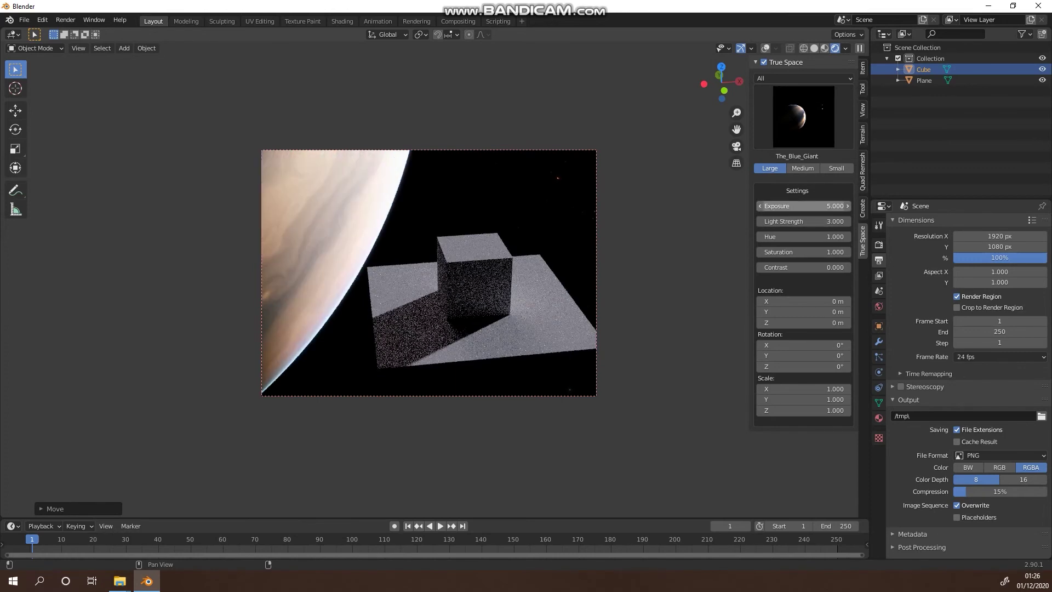
Set The_Blue_Giant background's Exposure to 20 and view the bright planet edge and stars beside the cube
middle_click_drag(575, 263, 488, 235)
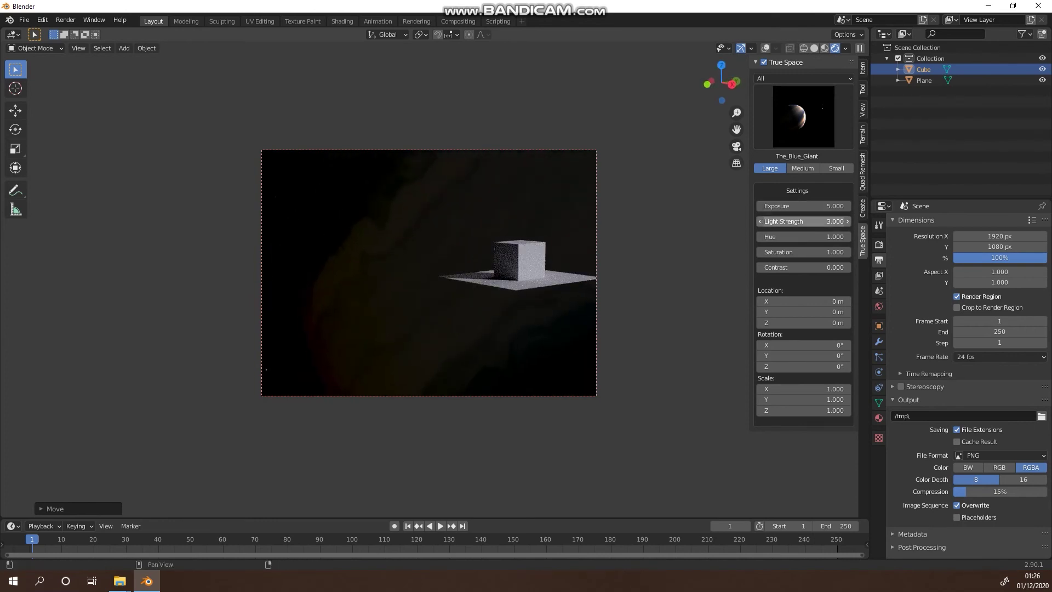
left_click(803, 206)
type("20")
key("Return")
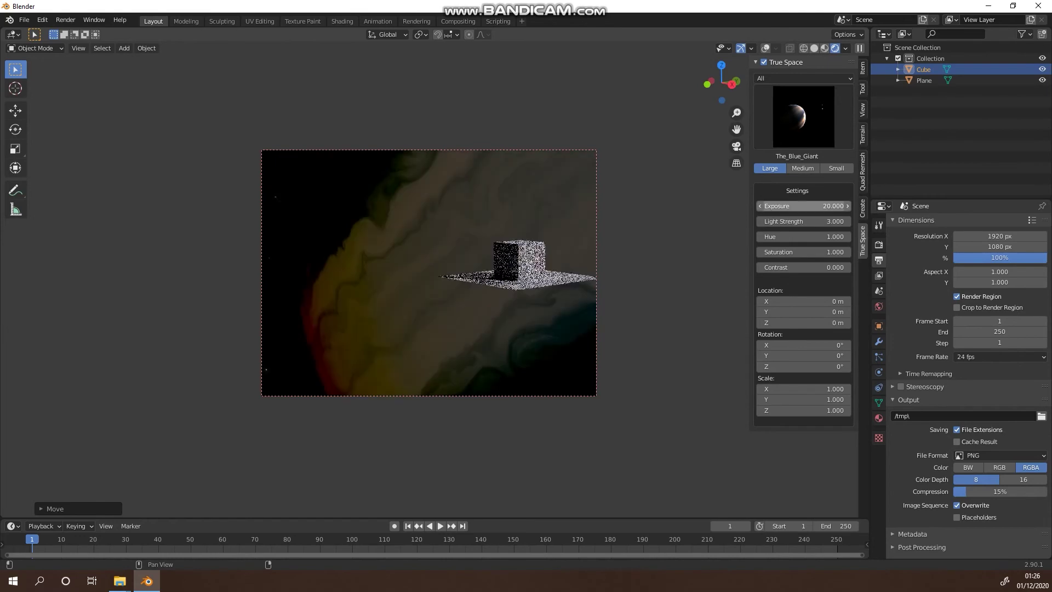
middle_click_drag(416, 274, 307, 298)
mouse_move(400, 246)
middle_mouse_down()
mouse_move(358, 242)
mouse_move(386, 242)
middle_mouse_up()
middle_click_drag(386, 242, 403, 267)
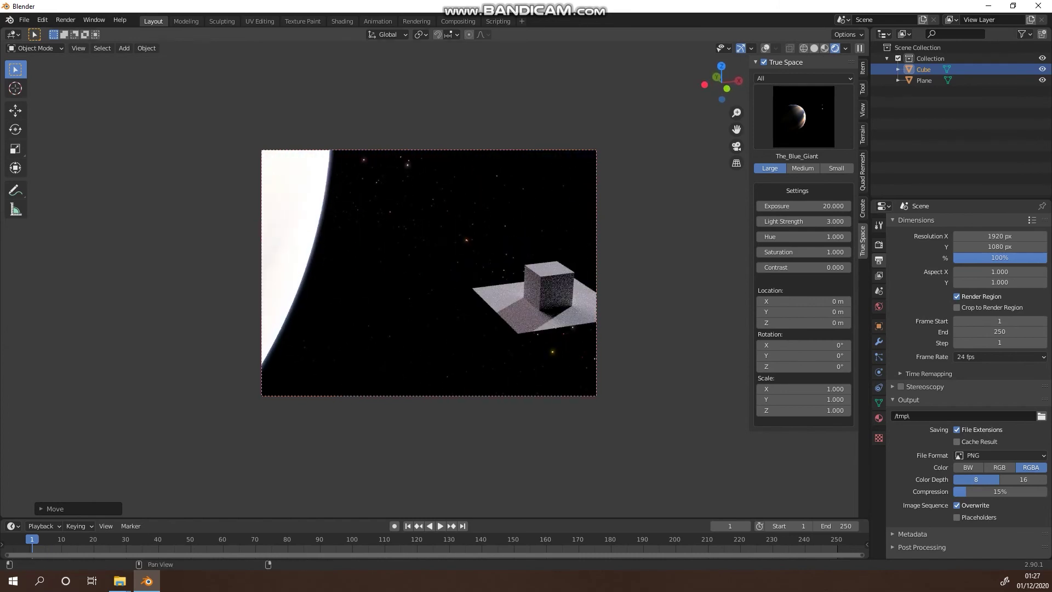
Set the viewport's focal length to 250 mm and look around the background stars up close
left_click(862, 111)
type("250")
key("Return")
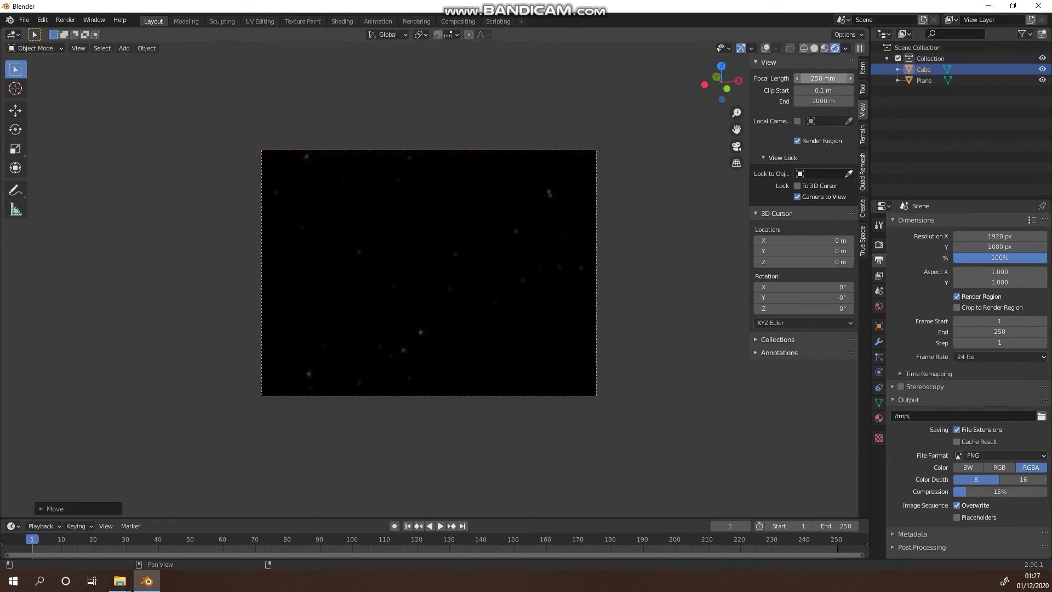
key("shift+grave")
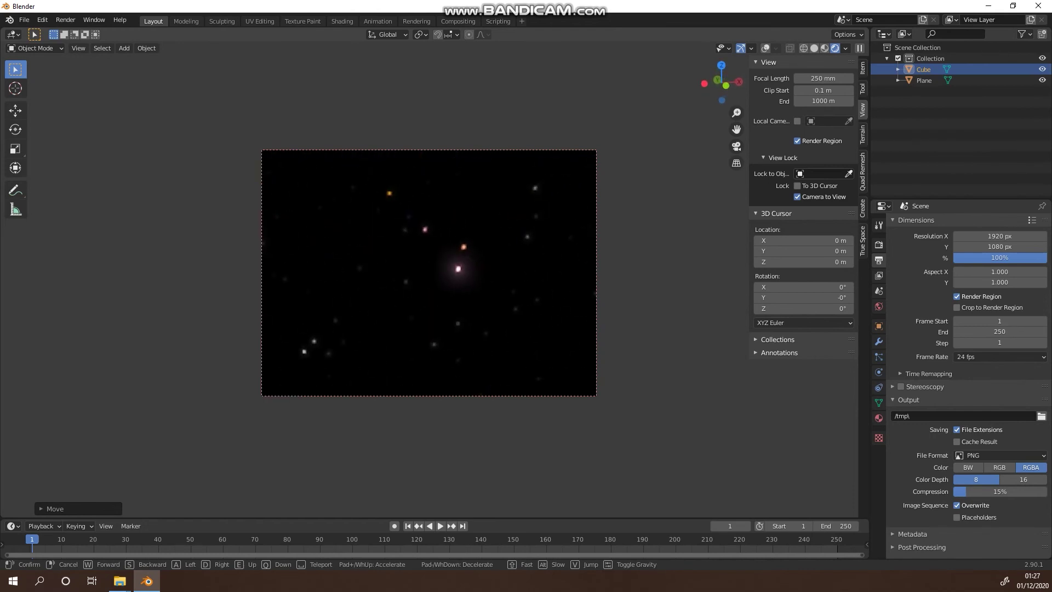
key("Escape")
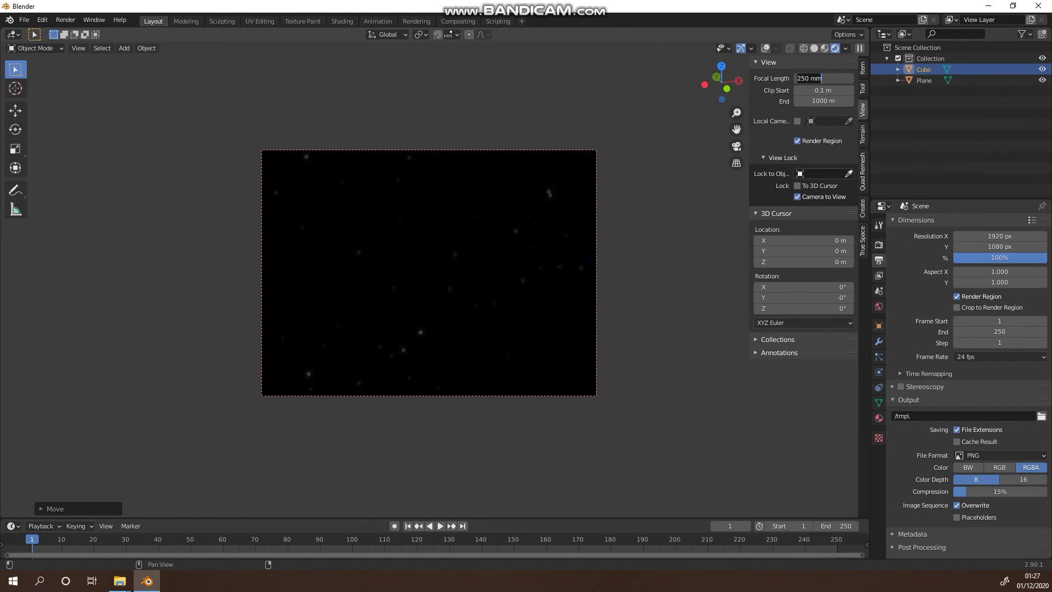
Set the viewport's focal length to 50 mm, then switch to solid shading with the True Space settings displayed
type("50")
key("Return")
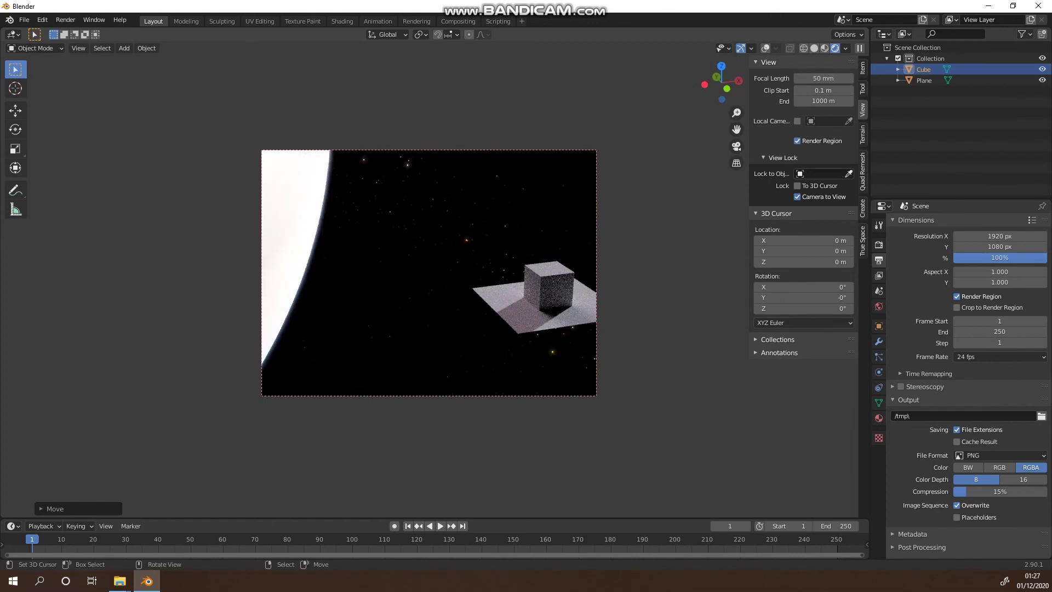
key("shift+z")
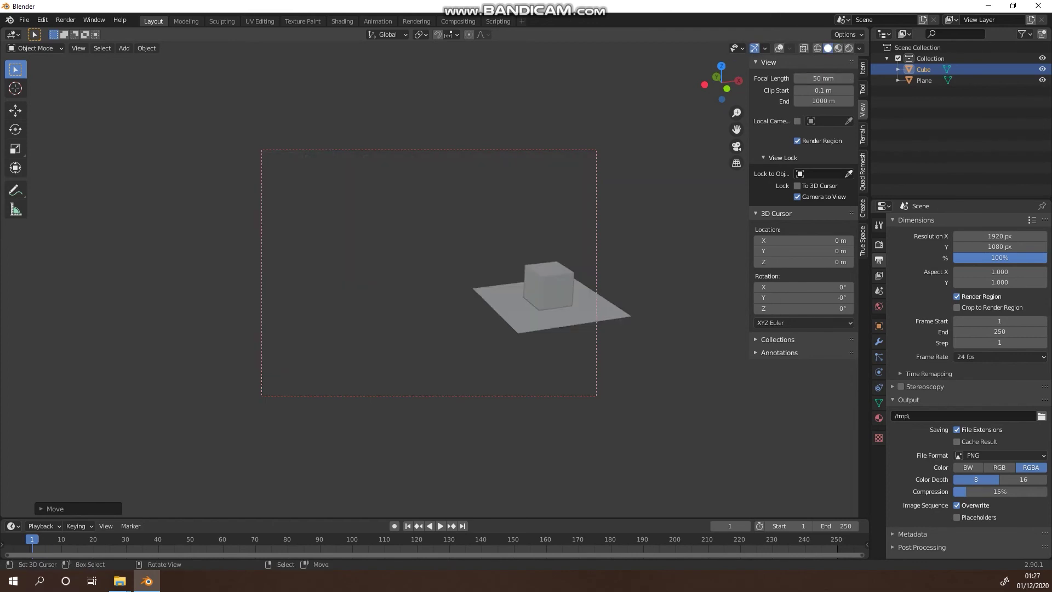
left_click(862, 241)
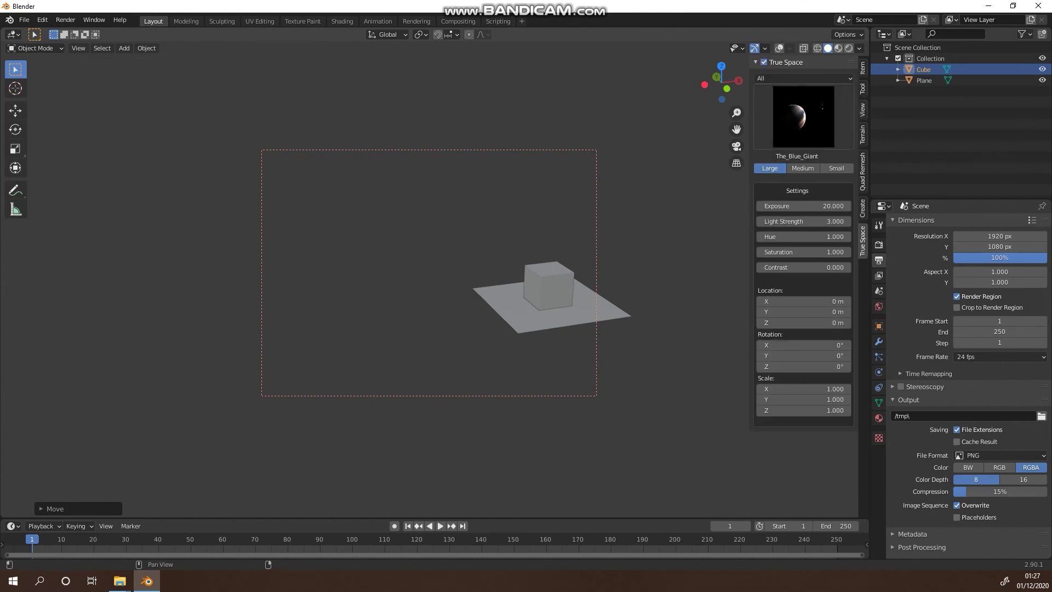